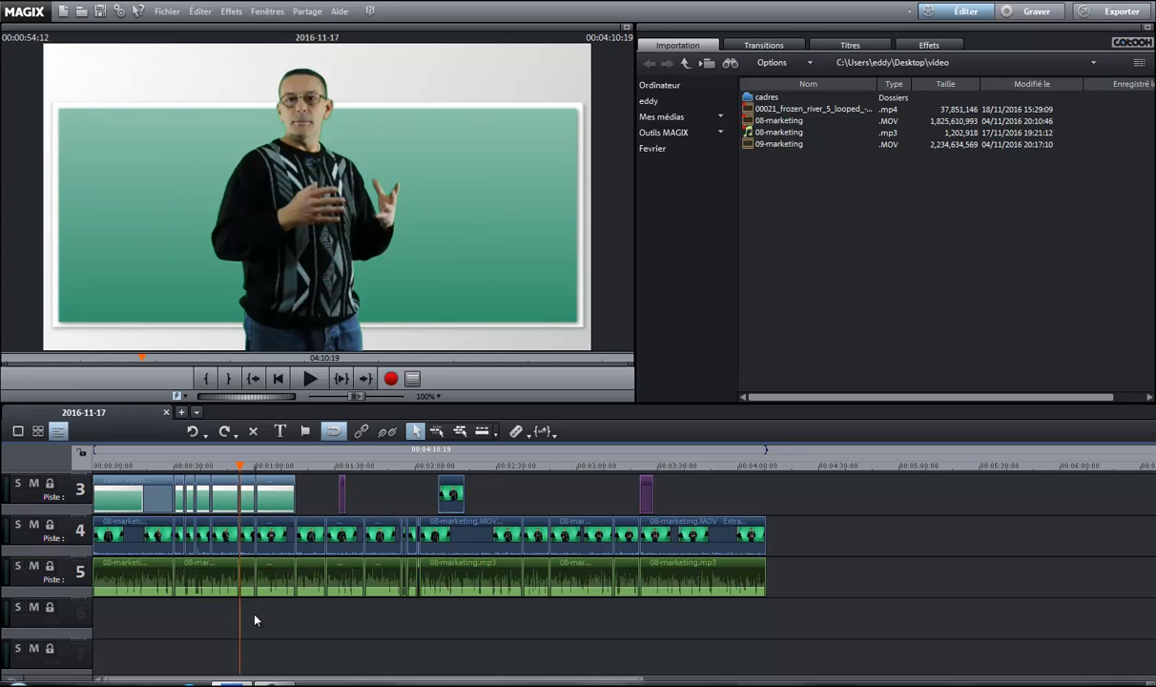
Show the project in Storyboard and scene overview modes, and return to Timeline mode.
click(18, 431)
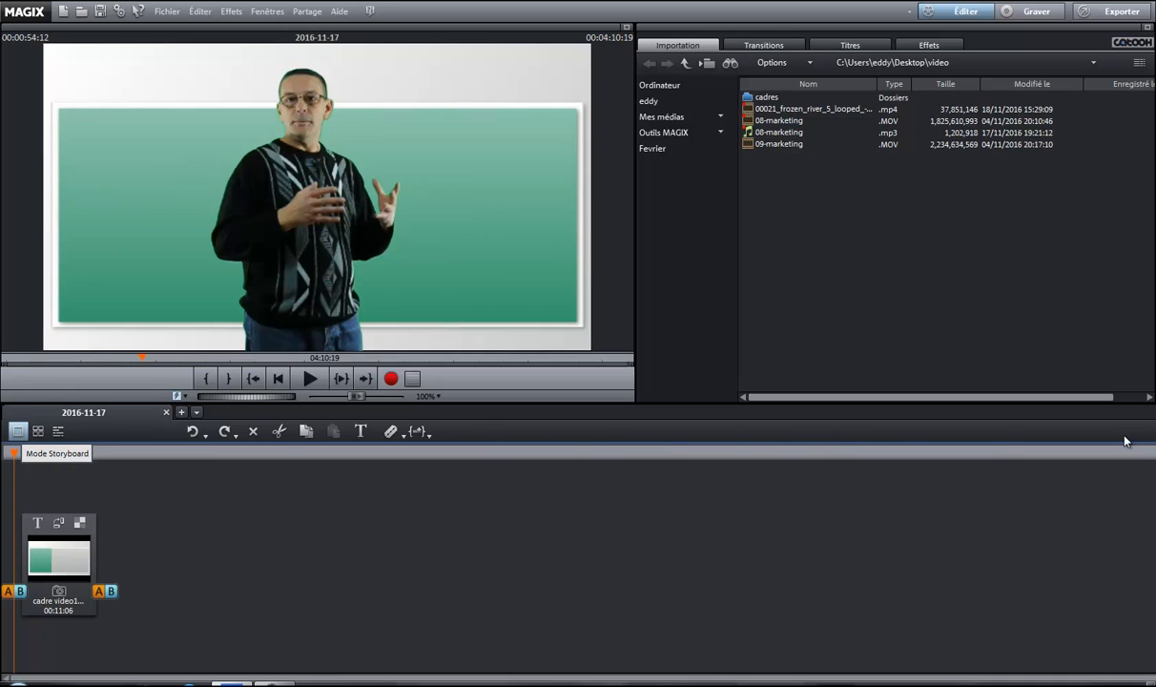
click(41, 432)
click(18, 431)
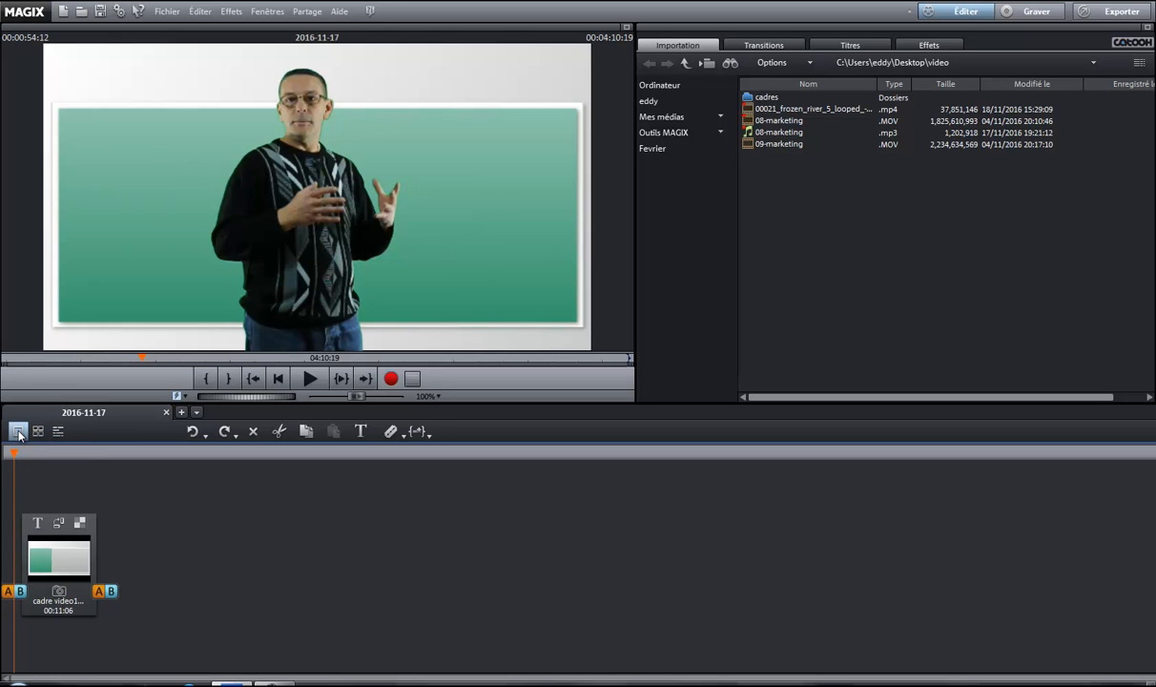
click(39, 431)
click(58, 432)
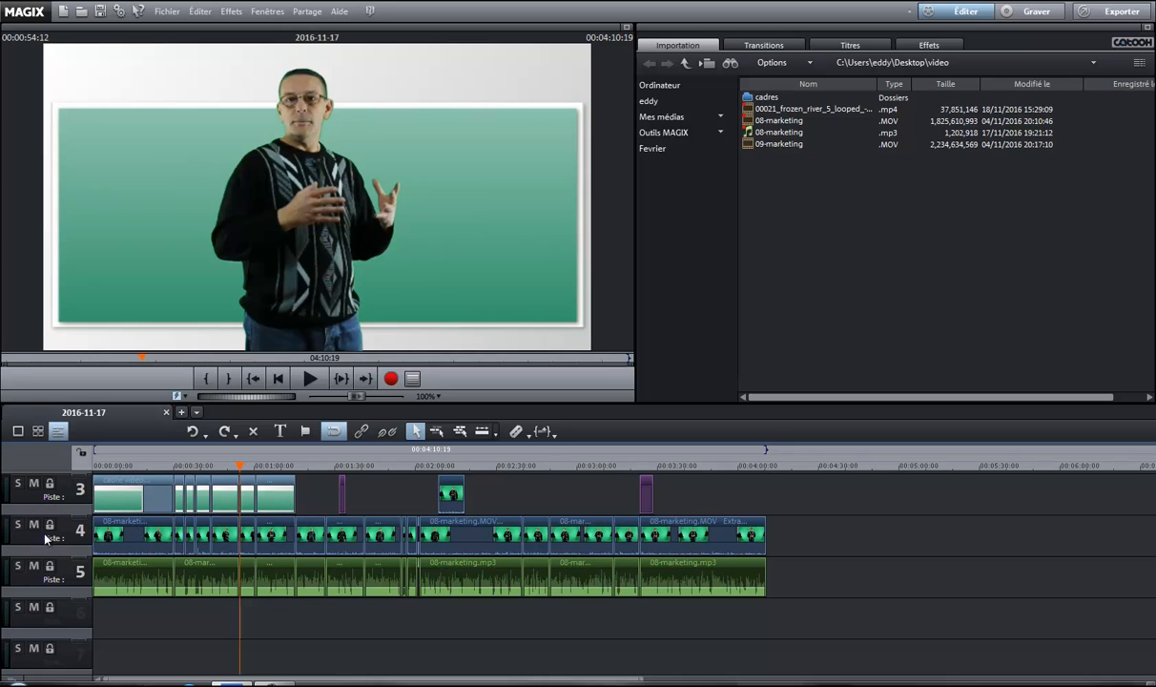
Select the first purple title object on track 3 and place the playhead on it to preview it.
scroll(86, 532, right, 3)
scroll(86, 531, left, 3)
click(341, 477)
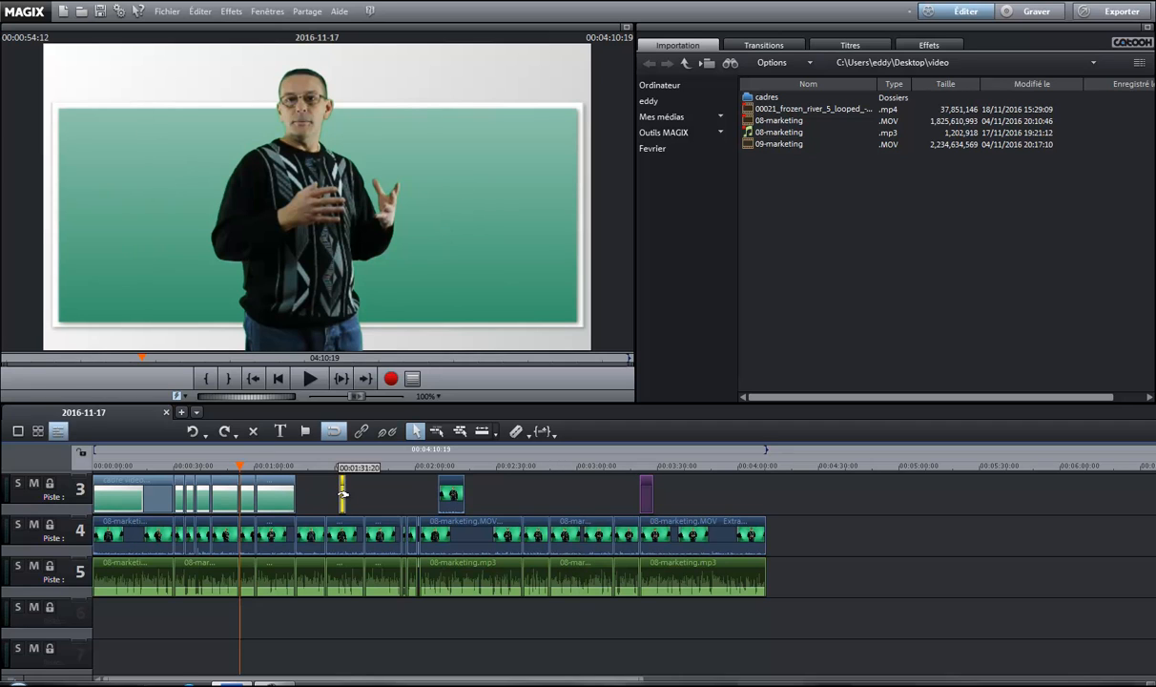
click(342, 466)
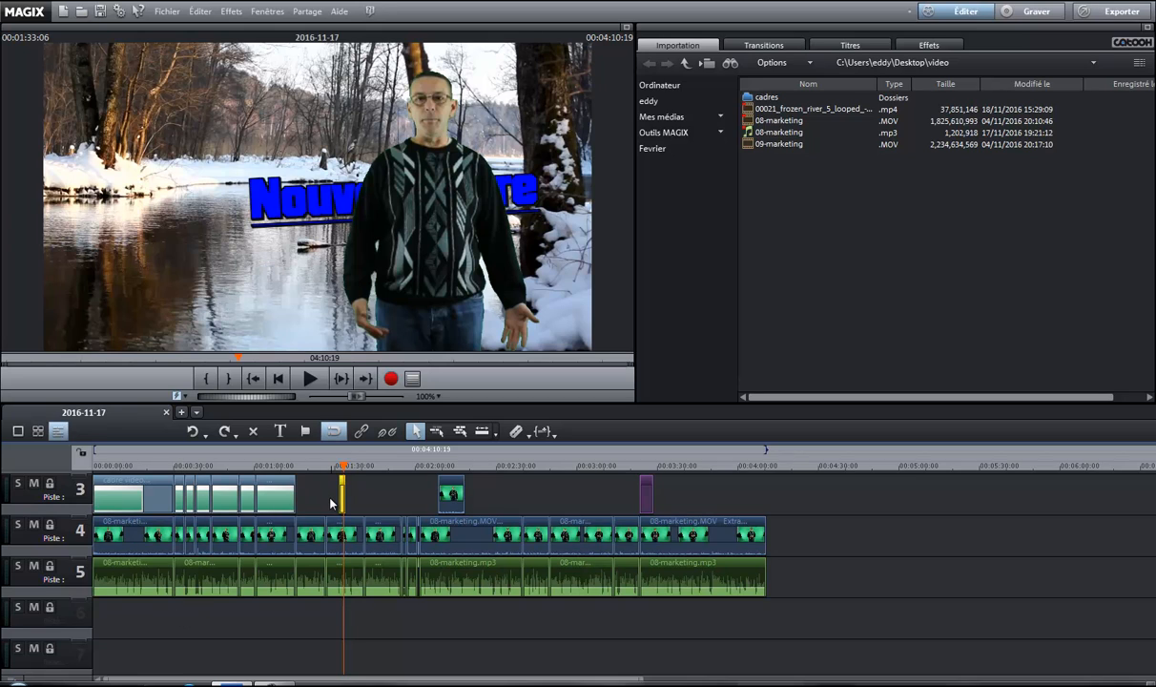
Preview the second title object on track 3 near 00:03:26 and scrub across the first title from about 00:01:31 to 00:01:34.
click(775, 540)
click(625, 537)
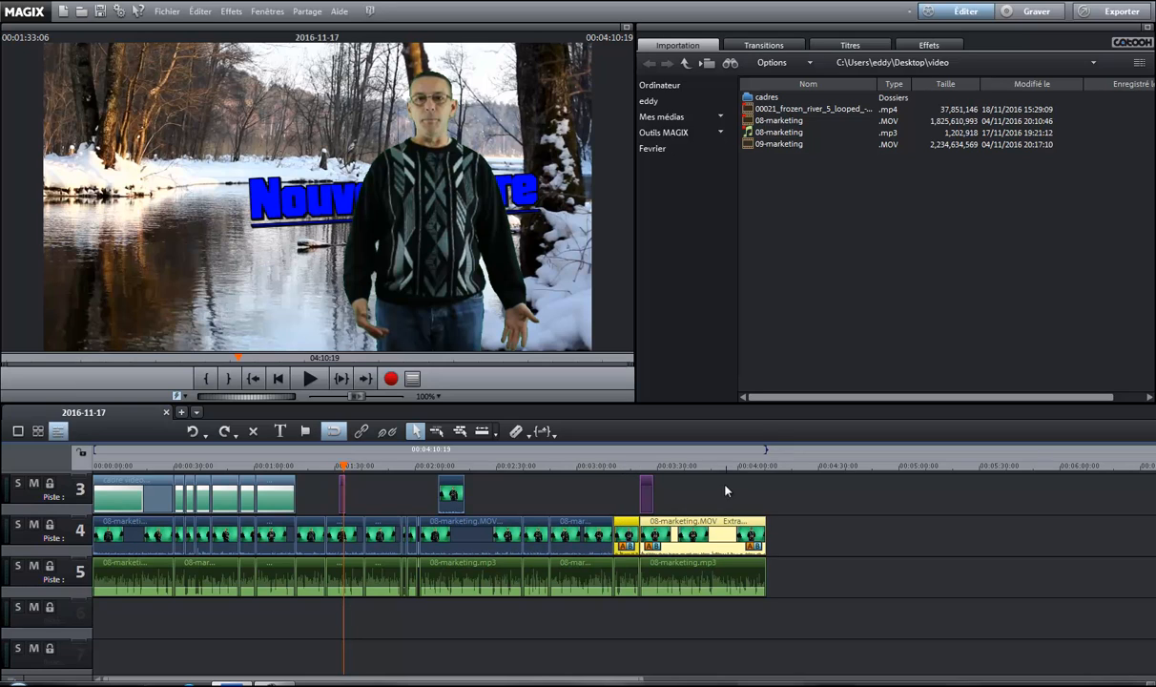
click(646, 492)
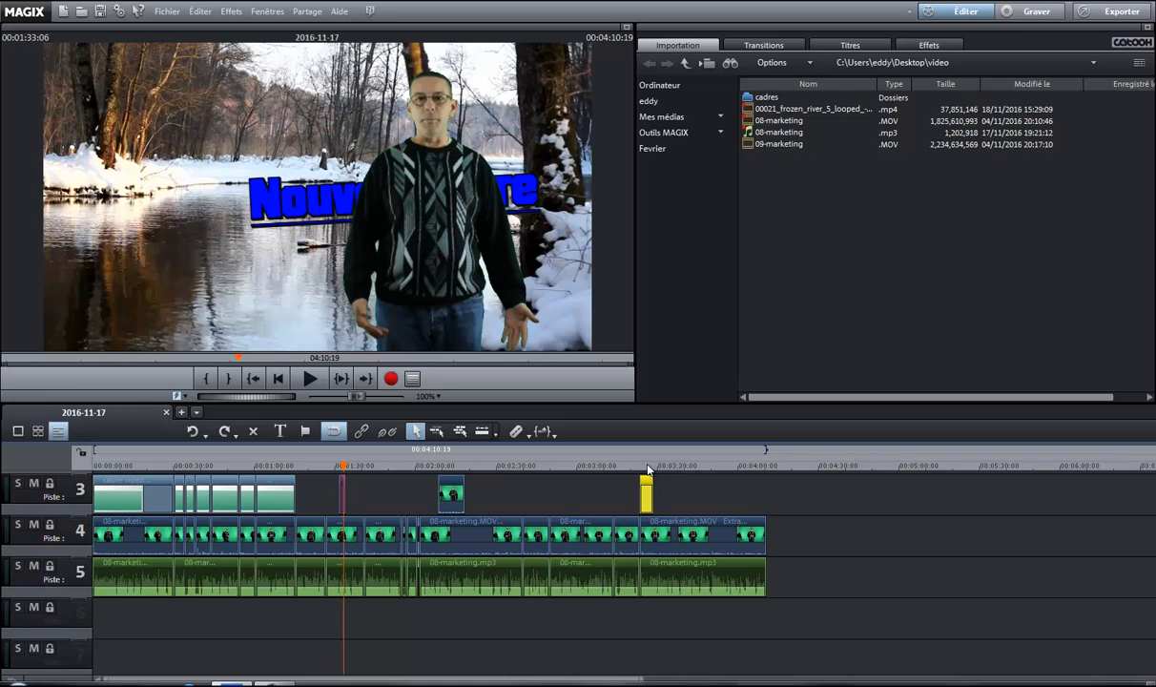
click(647, 465)
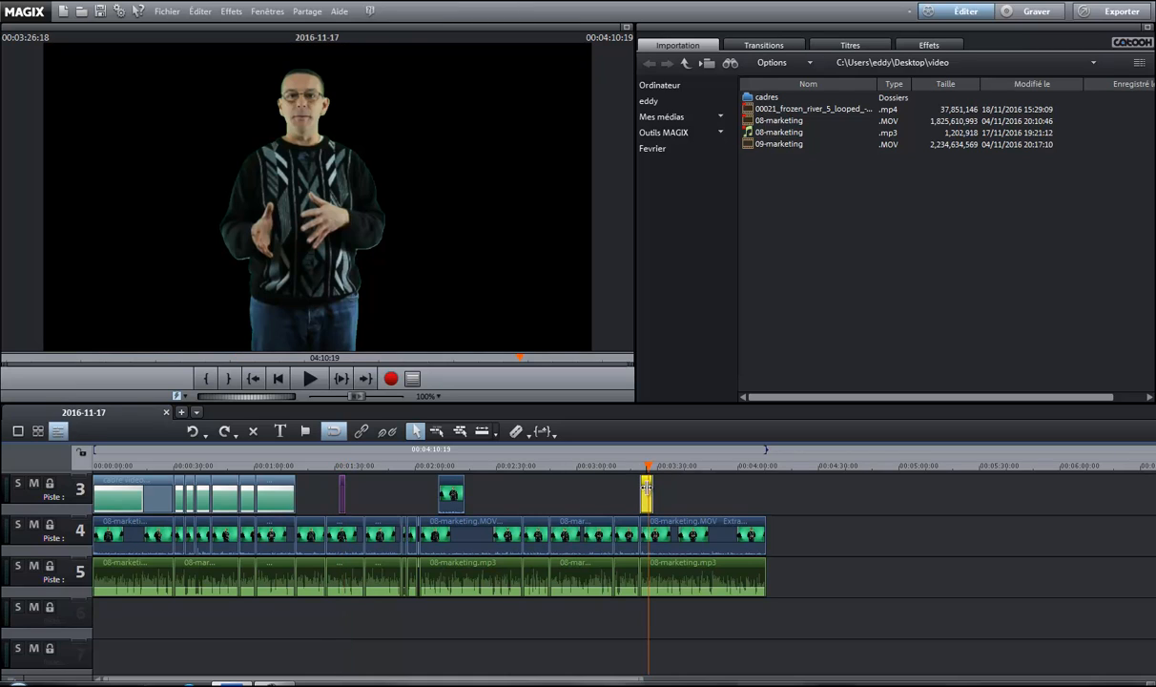
drag(648, 465, 337, 467)
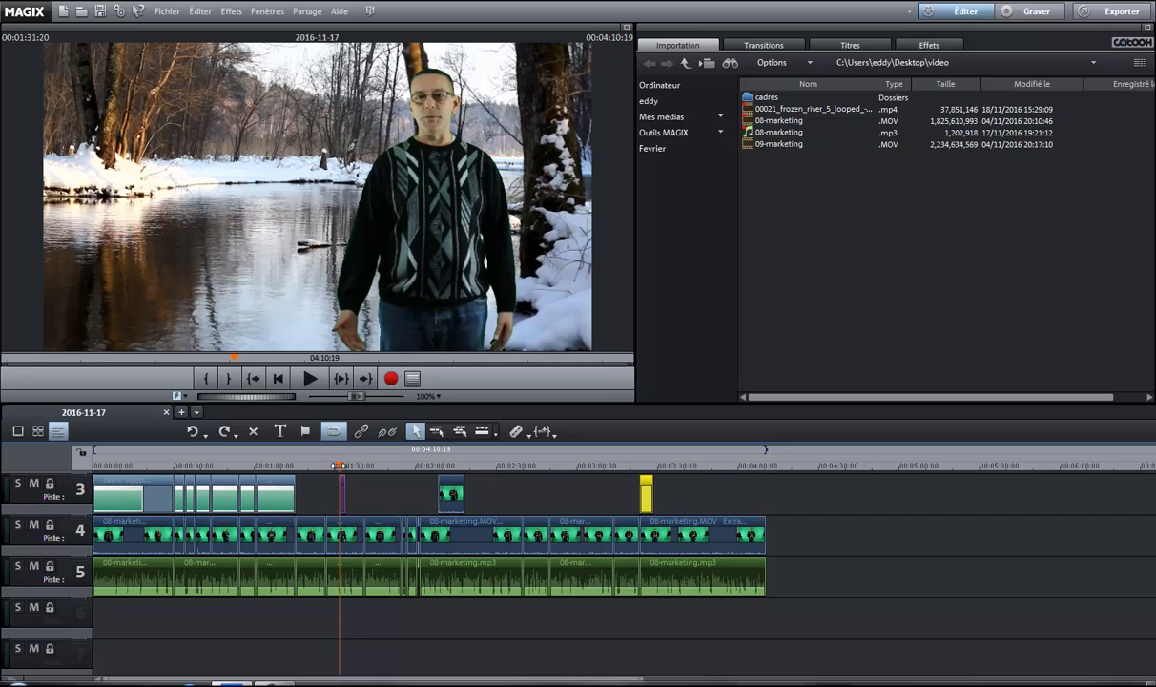
drag(339, 467, 345, 465)
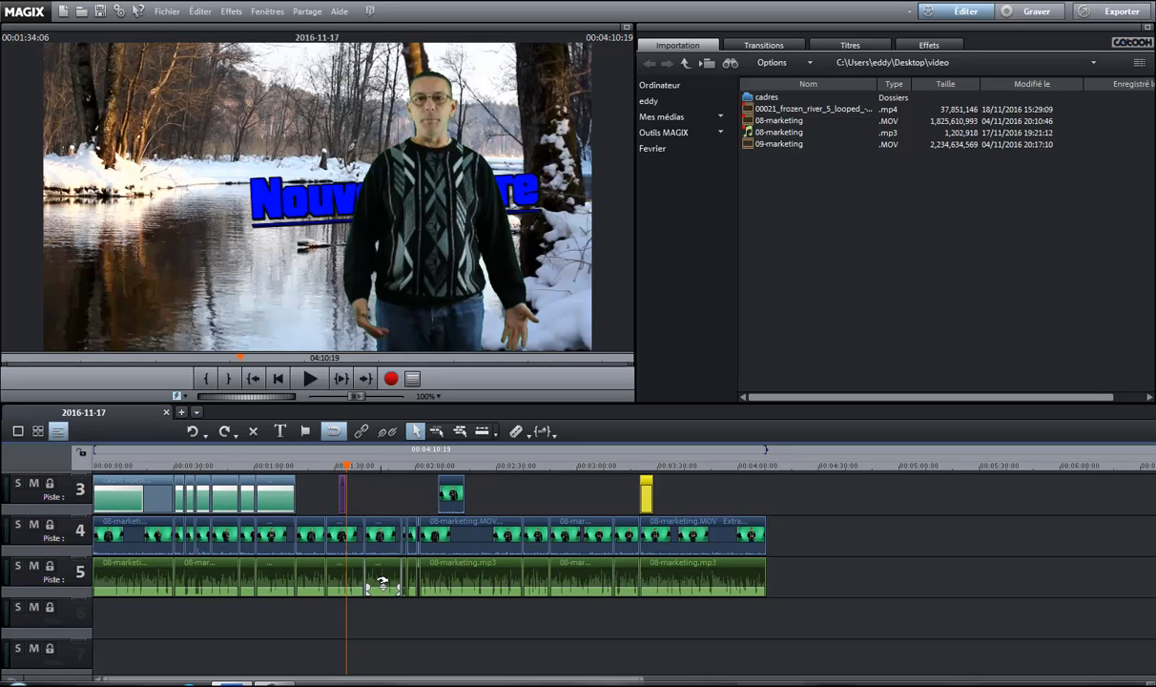
Move the first title down to track 6, preview it there, and return it to track 3 starting at about 00:01:34.
drag(343, 486, 354, 623)
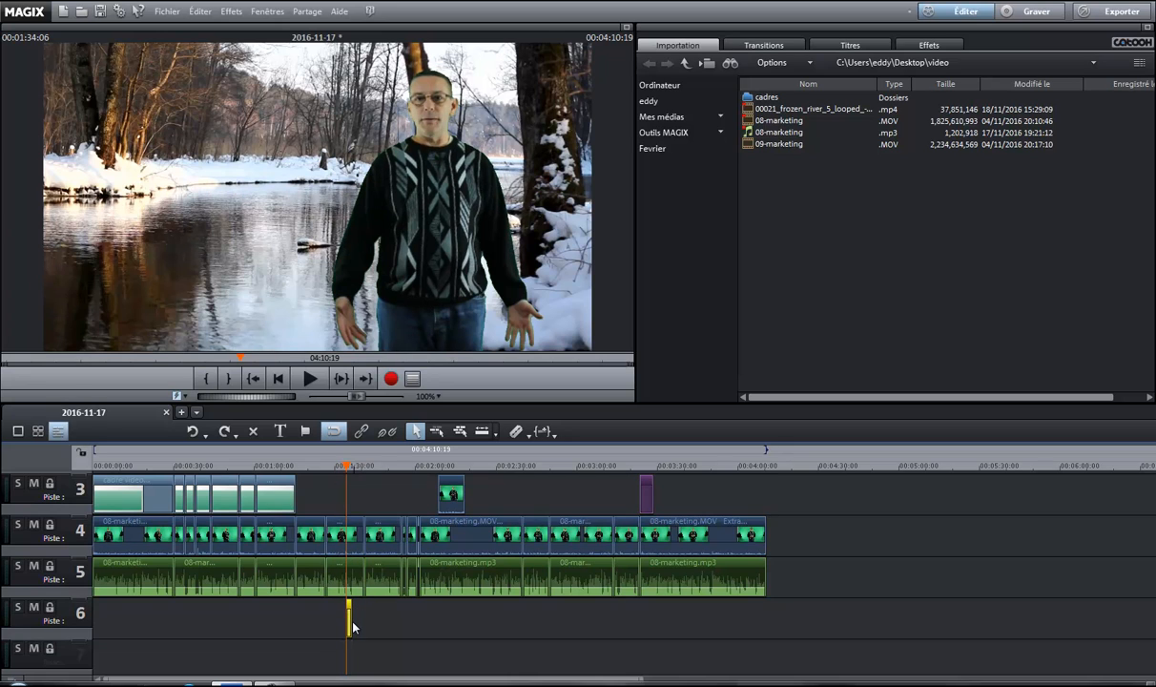
drag(347, 466, 350, 465)
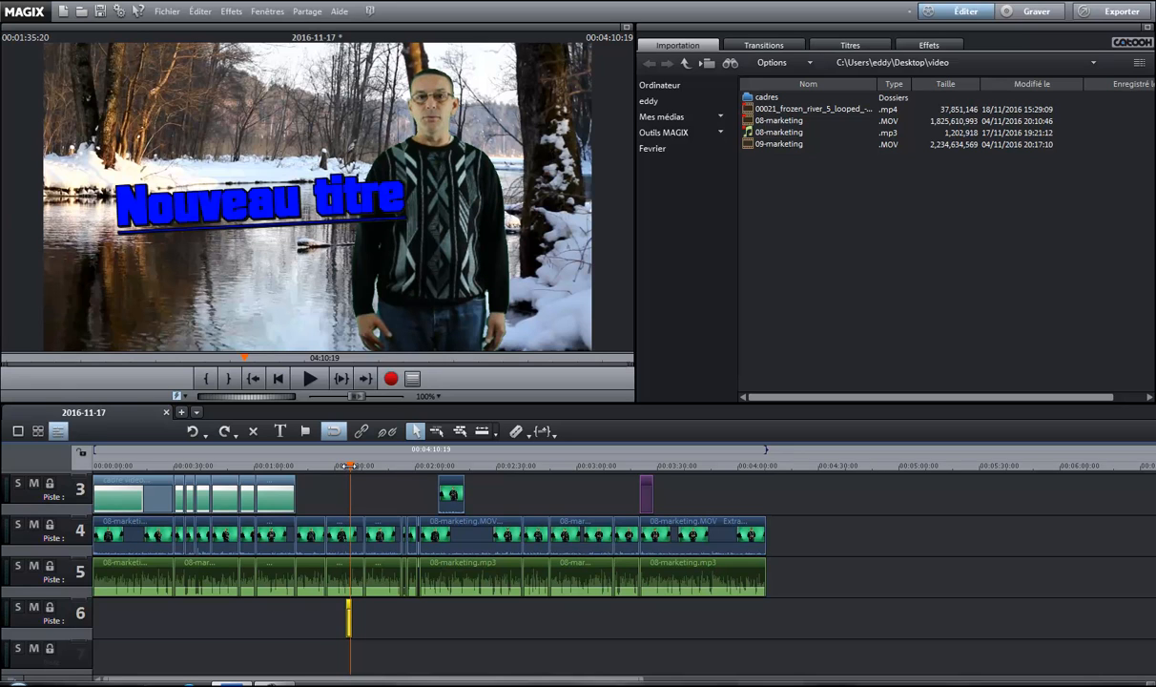
drag(348, 466, 351, 466)
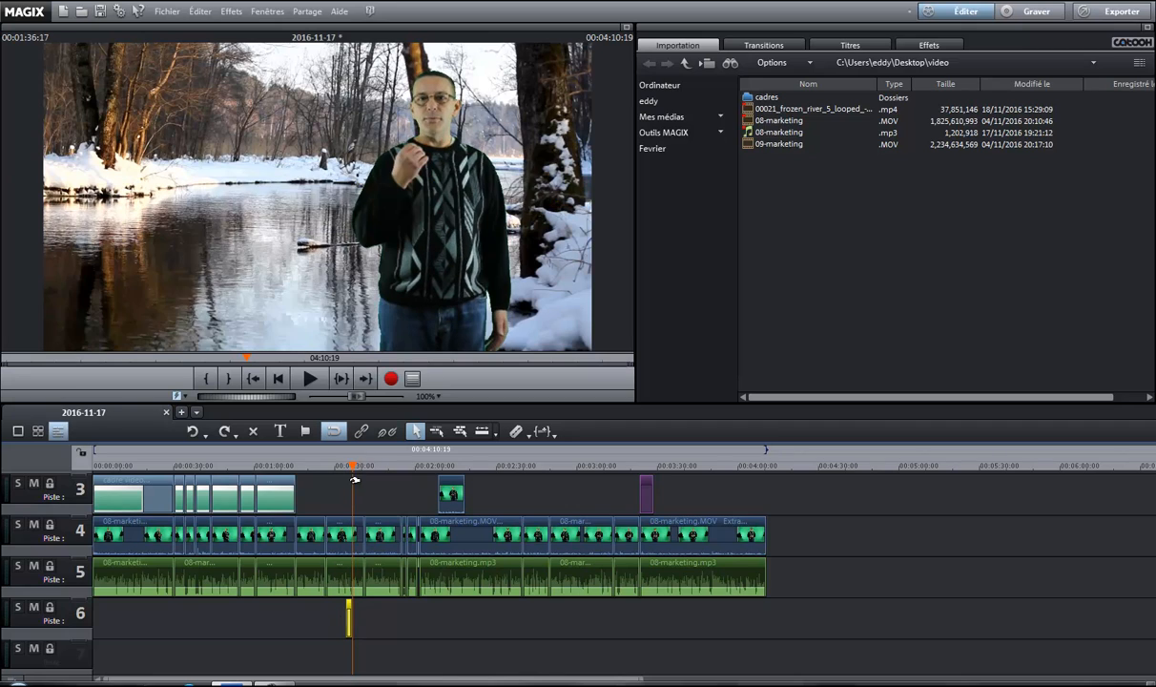
drag(349, 615, 346, 466)
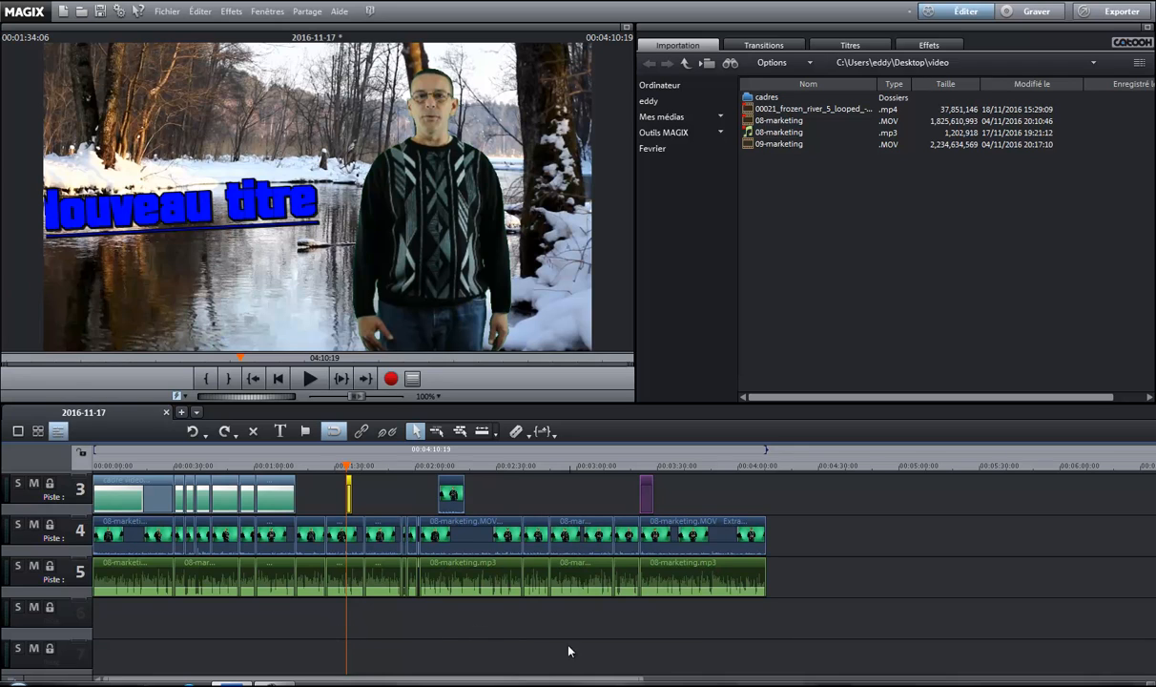
Split the first background image, cadre video2.png on track 3, at 00:00:20:15.
drag(640, 679, 587, 676)
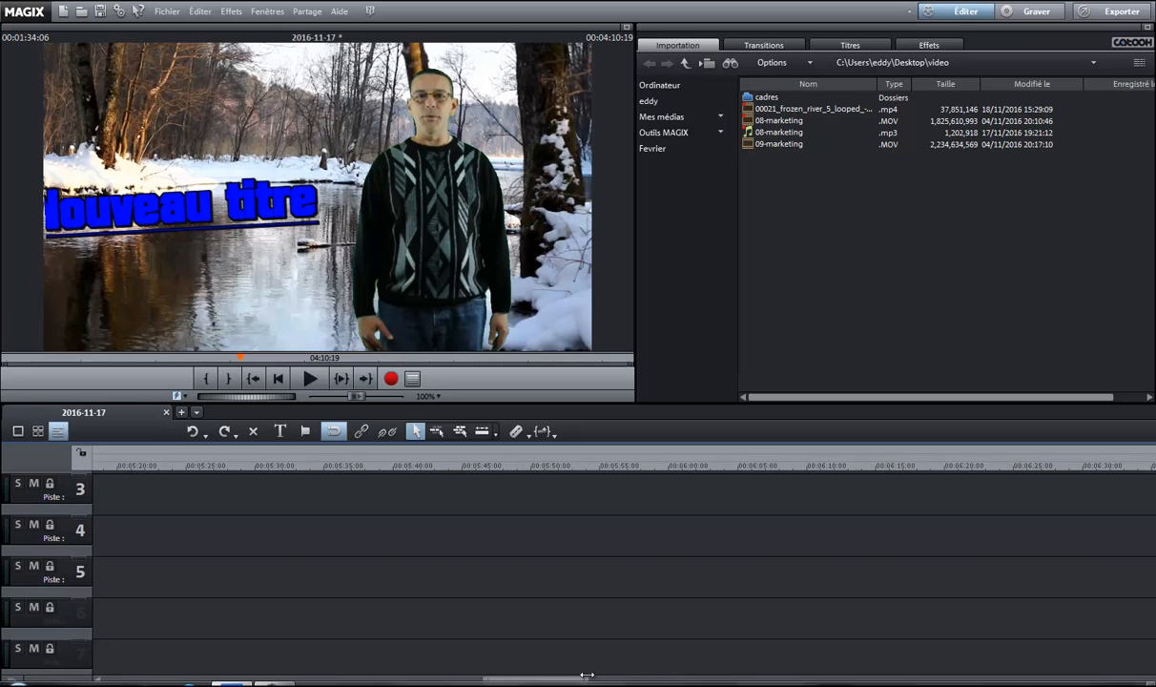
scroll(582, 605, up, 15)
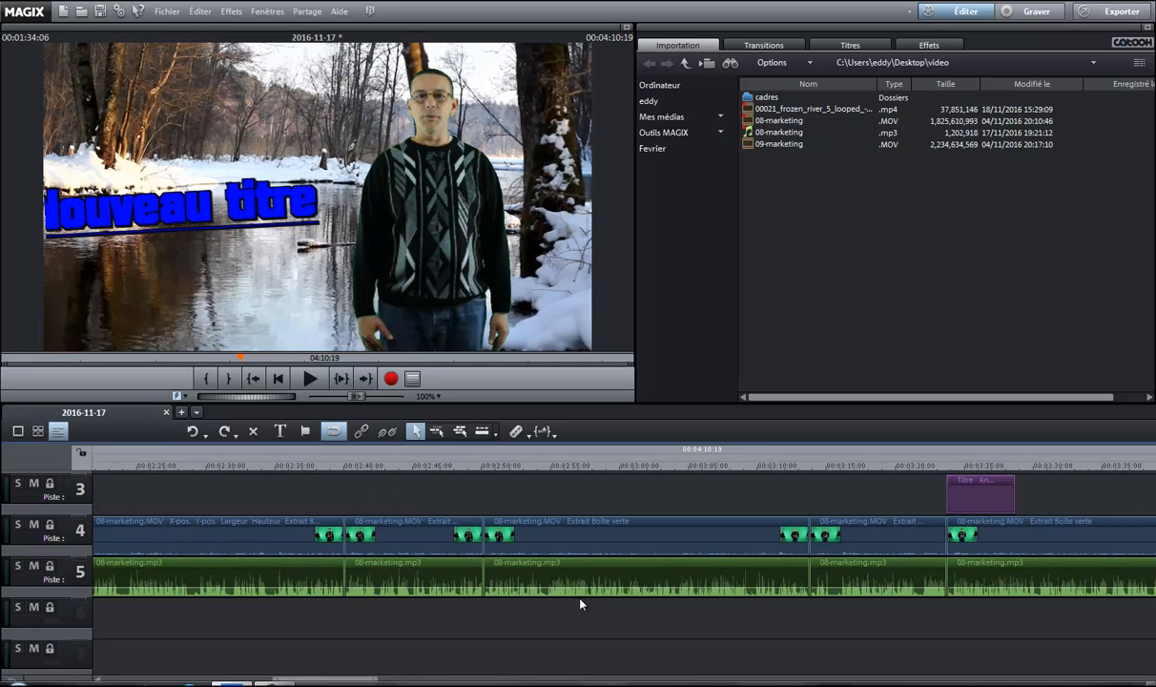
scroll(580, 604, up, 4)
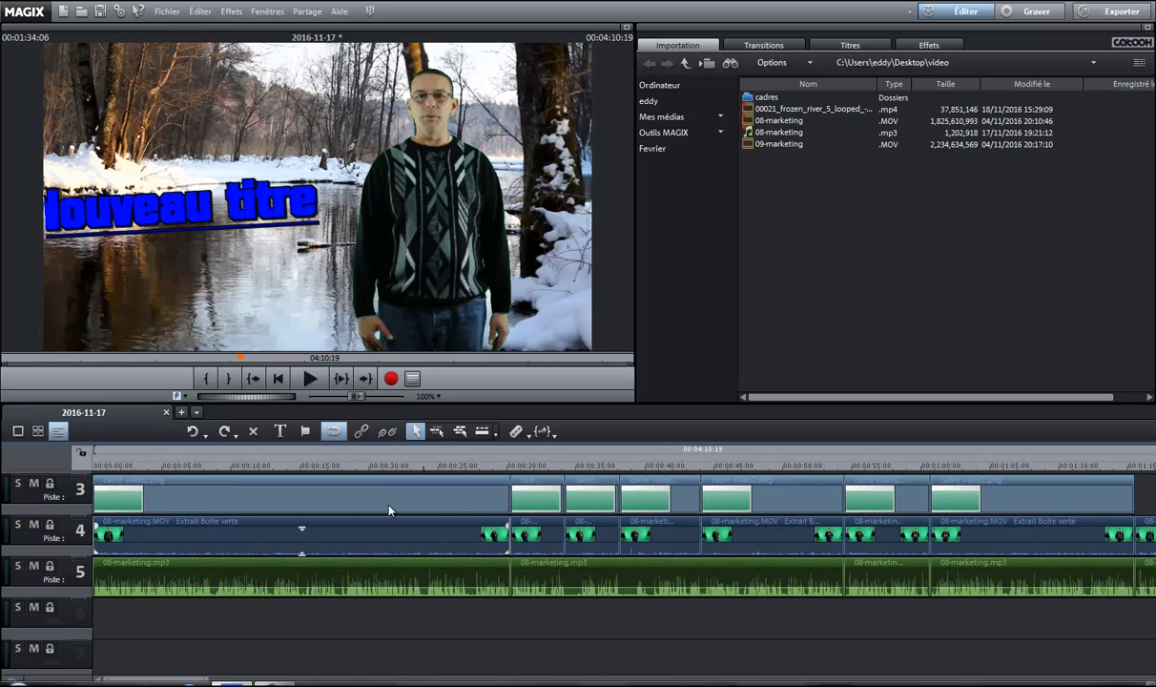
click(327, 466)
click(323, 466)
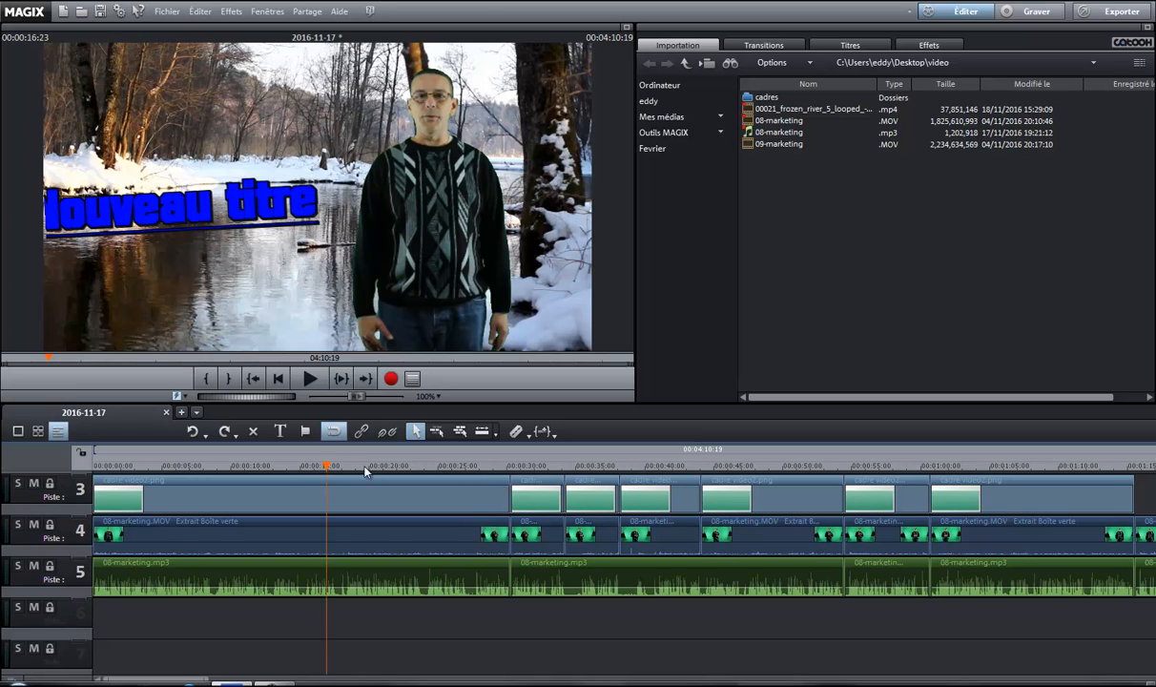
drag(323, 465, 377, 485)
right_click(377, 486)
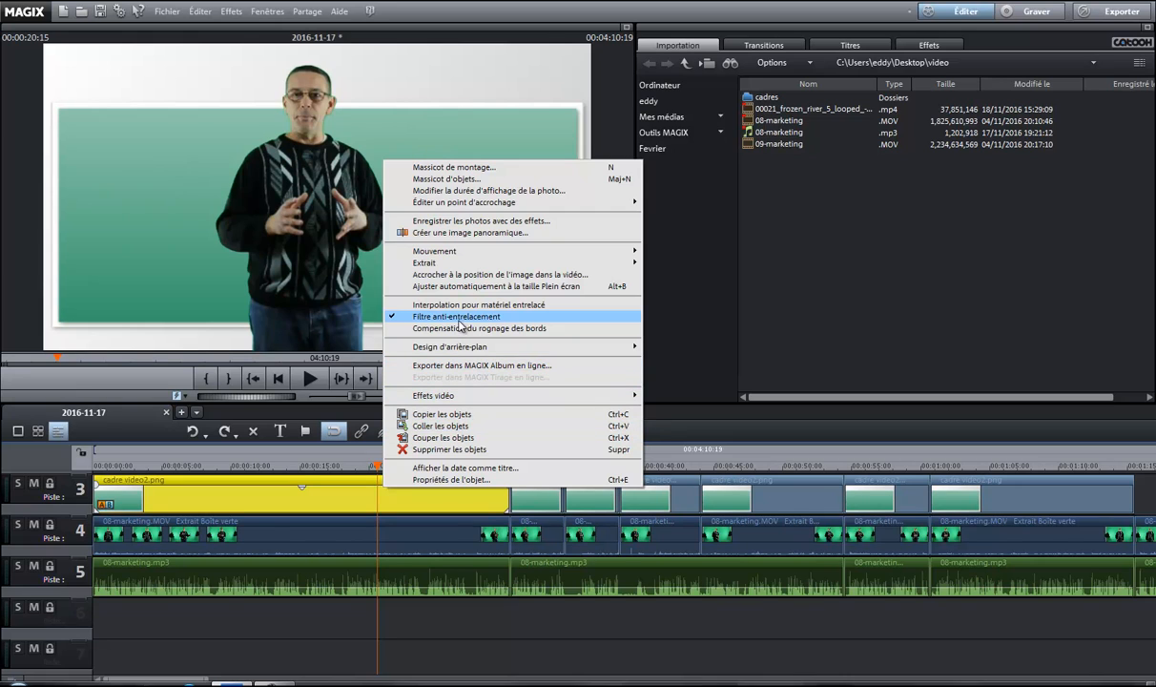
click(377, 488)
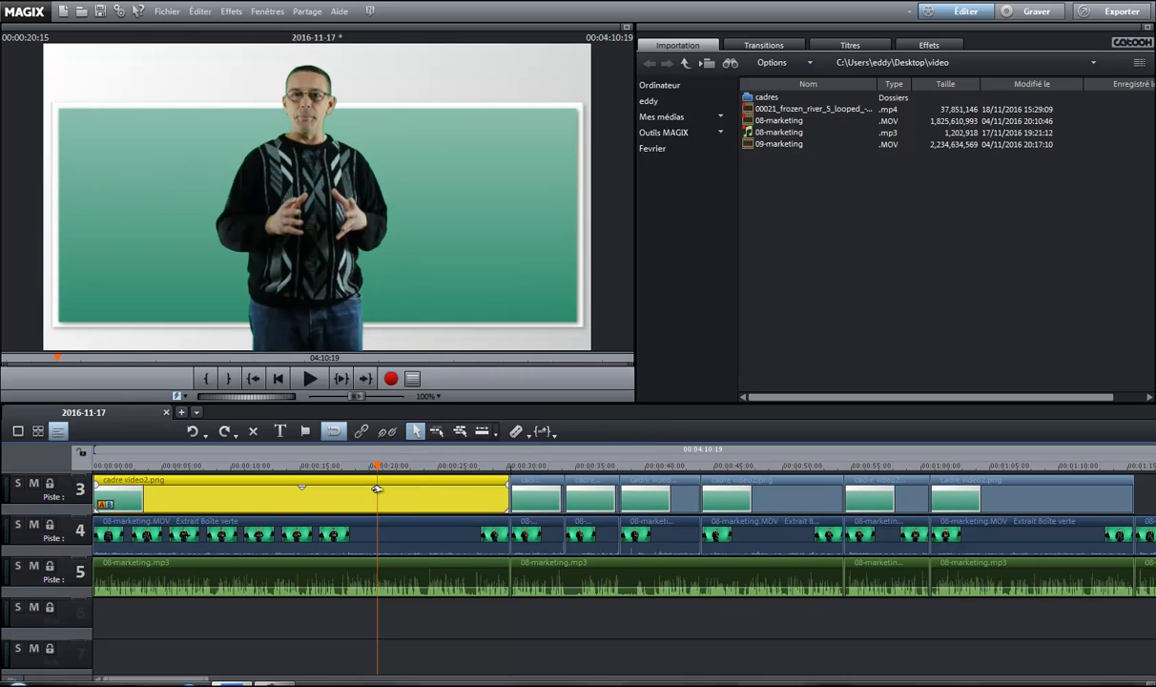
click(517, 432)
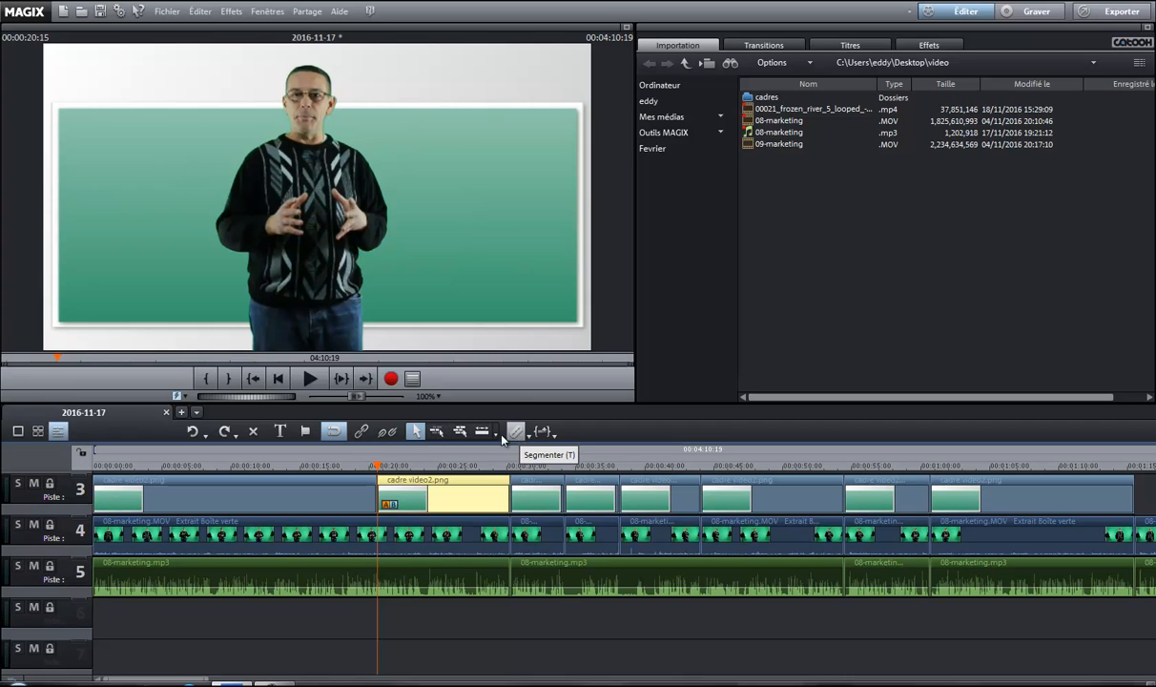
Select the first part of the split background image on track 3 and display the available cutting modes.
mouse_move(377, 467)
mouse_down()
mouse_move(361, 466)
mouse_move(378, 467)
mouse_up()
click(369, 495)
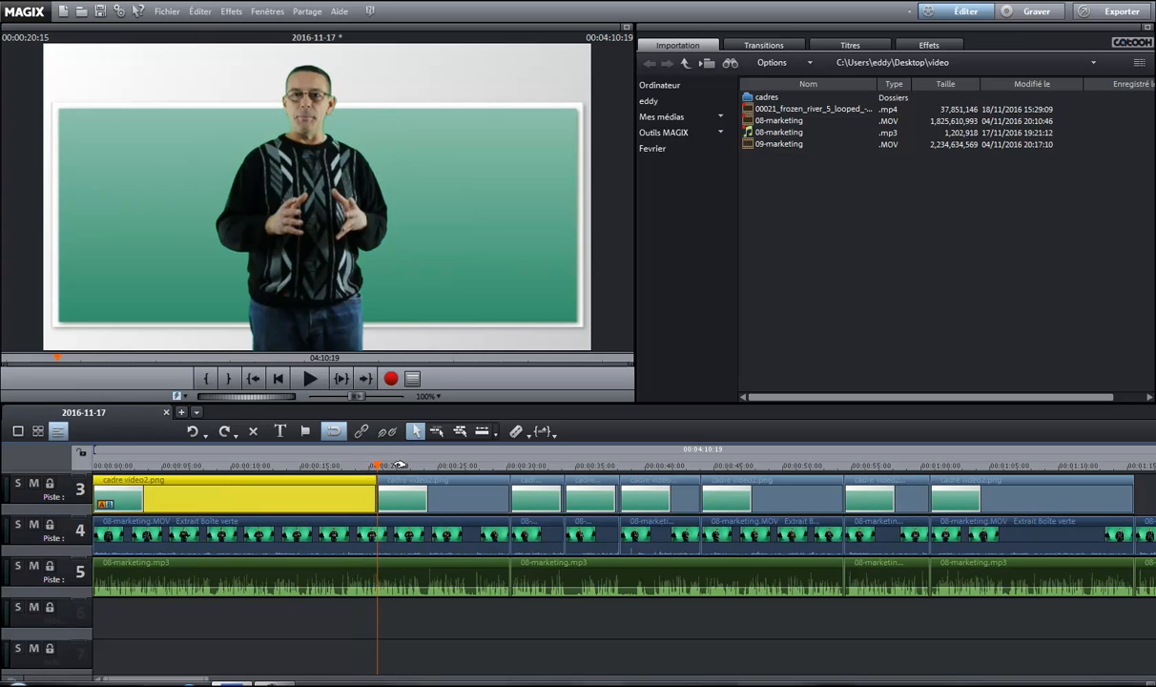
click(530, 437)
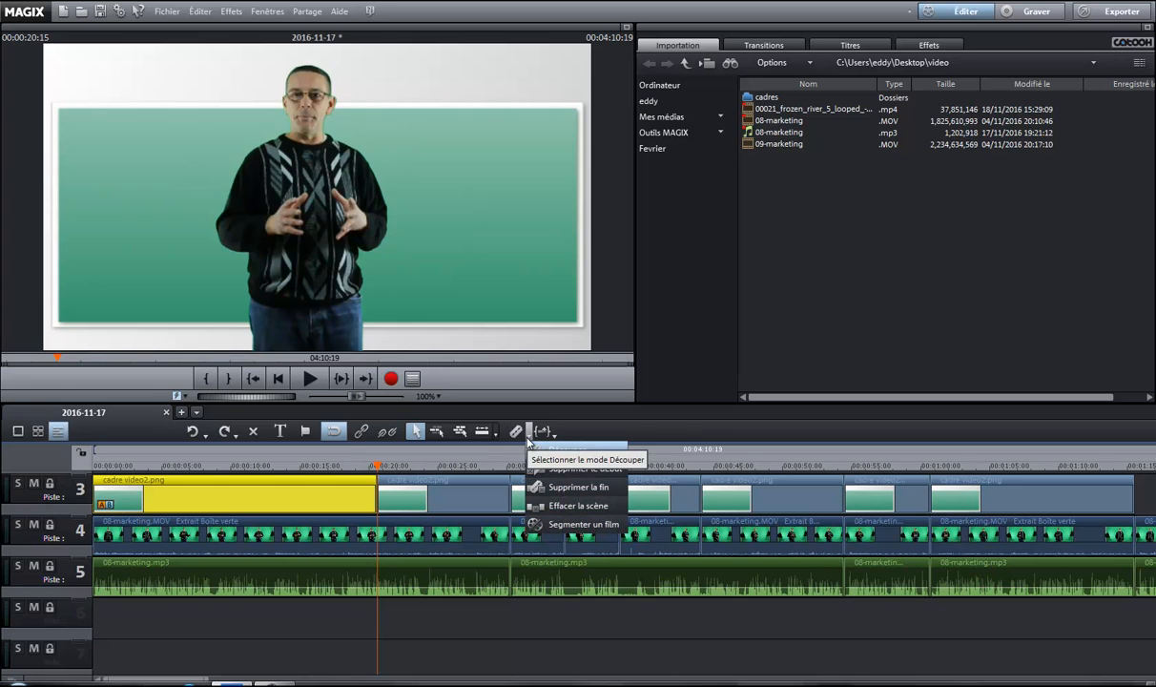
click(371, 469)
mouse_move(362, 485)
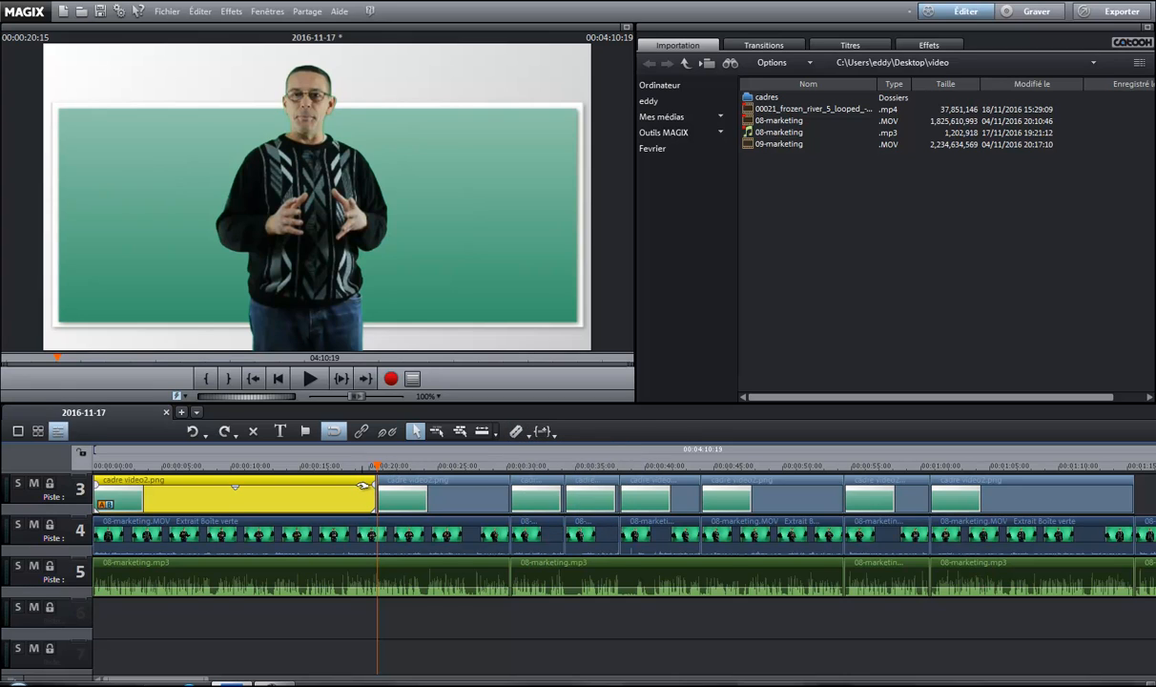
mouse_move(341, 471)
mouse_down()
mouse_move(318, 632)
mouse_move(343, 639)
mouse_move(325, 594)
mouse_move(323, 464)
mouse_up()
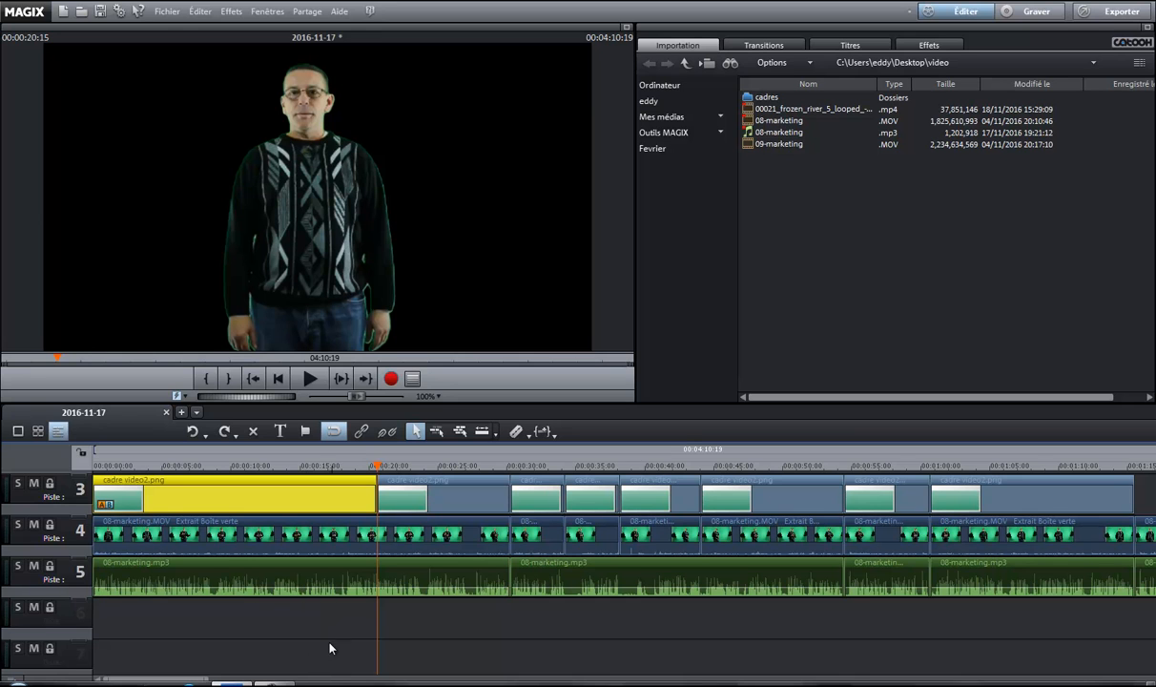
Look through the timeline along its whole length and across its tracks to examine how the objects are arranged.
scroll(330, 634, right, 5)
scroll(331, 638, right, 8)
scroll(332, 638, left, 12)
scroll(325, 468, right, 10)
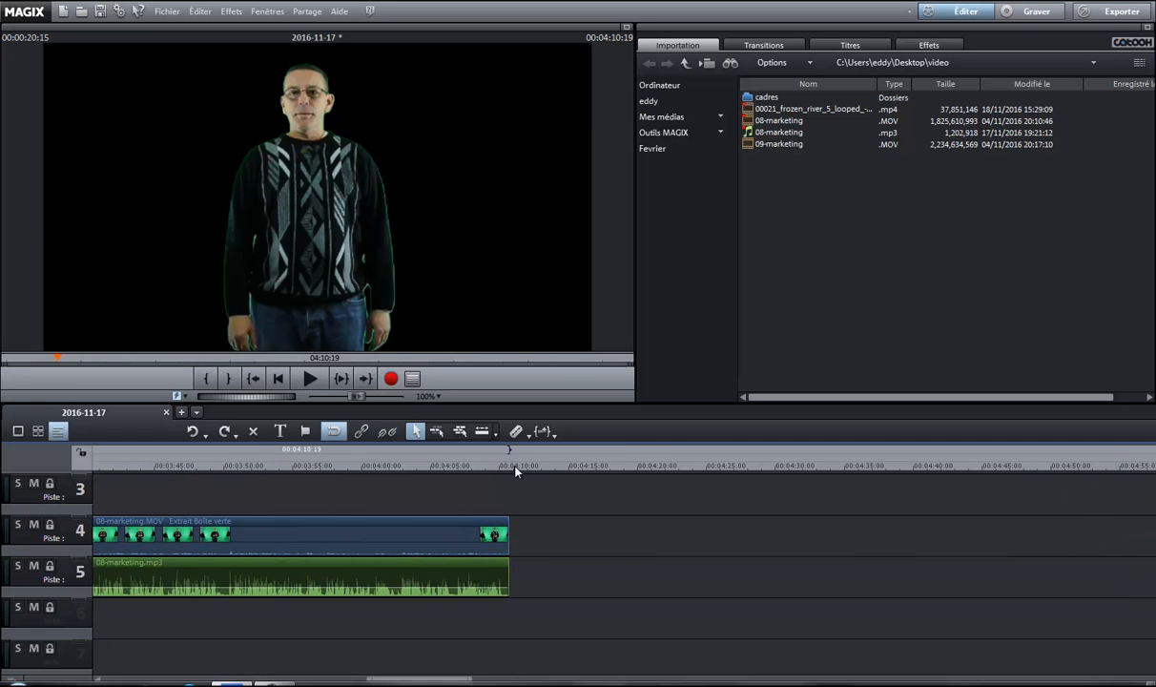
scroll(498, 469, left, 4)
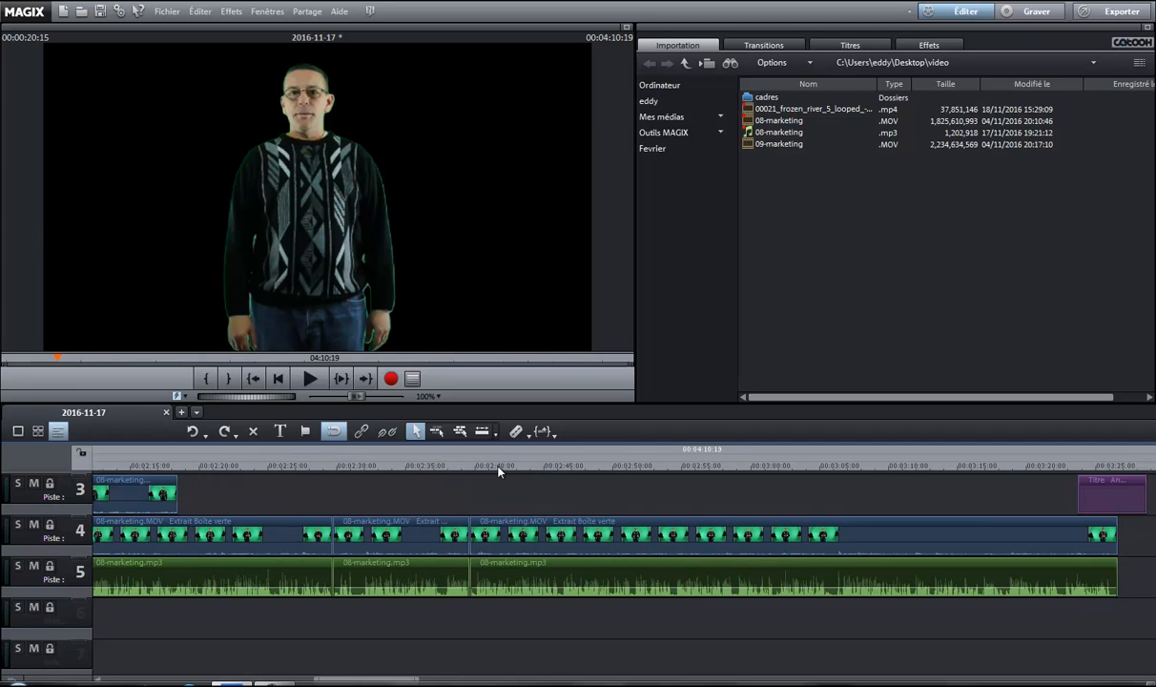
scroll(498, 469, left, 6)
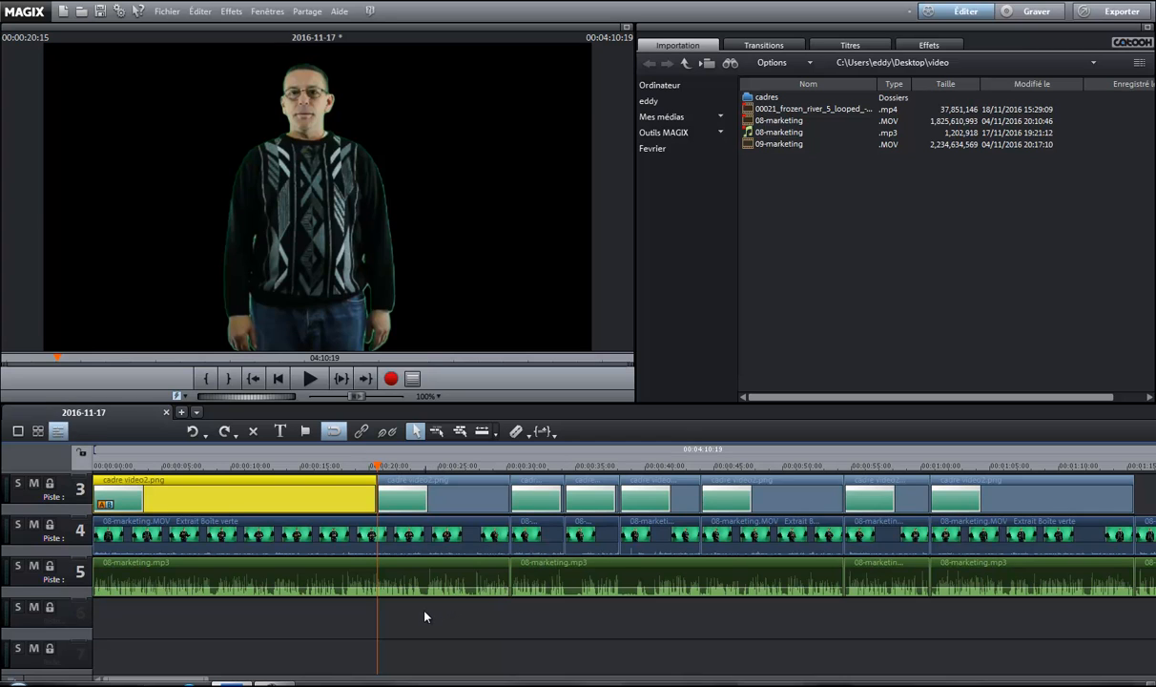
scroll(424, 617, up, 2)
scroll(425, 617, down, 1)
scroll(425, 617, up, 1)
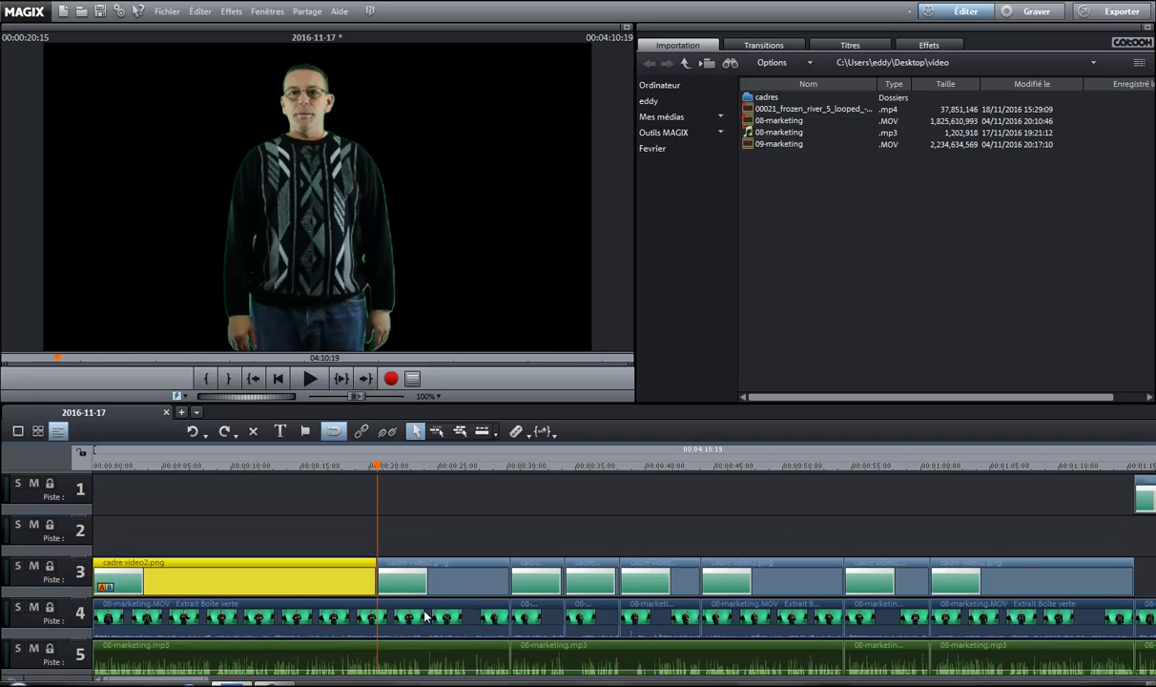
scroll(425, 617, down, 3)
scroll(424, 618, up, 3)
scroll(156, 482, down, 2)
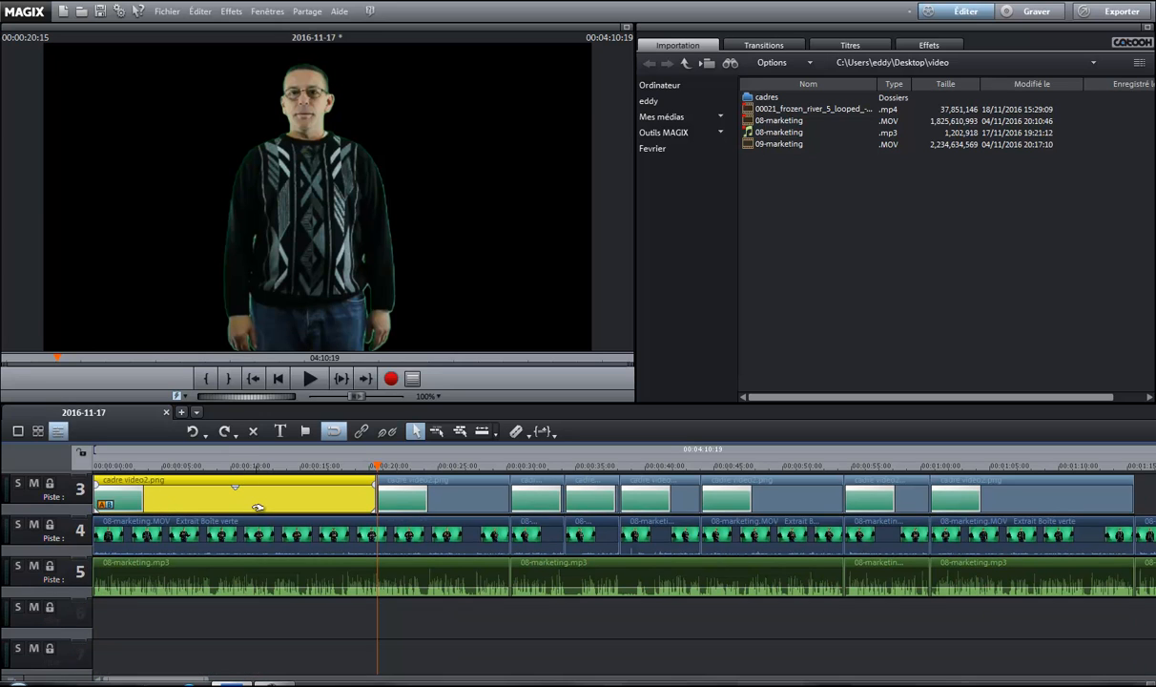
scroll(327, 536, up, 2)
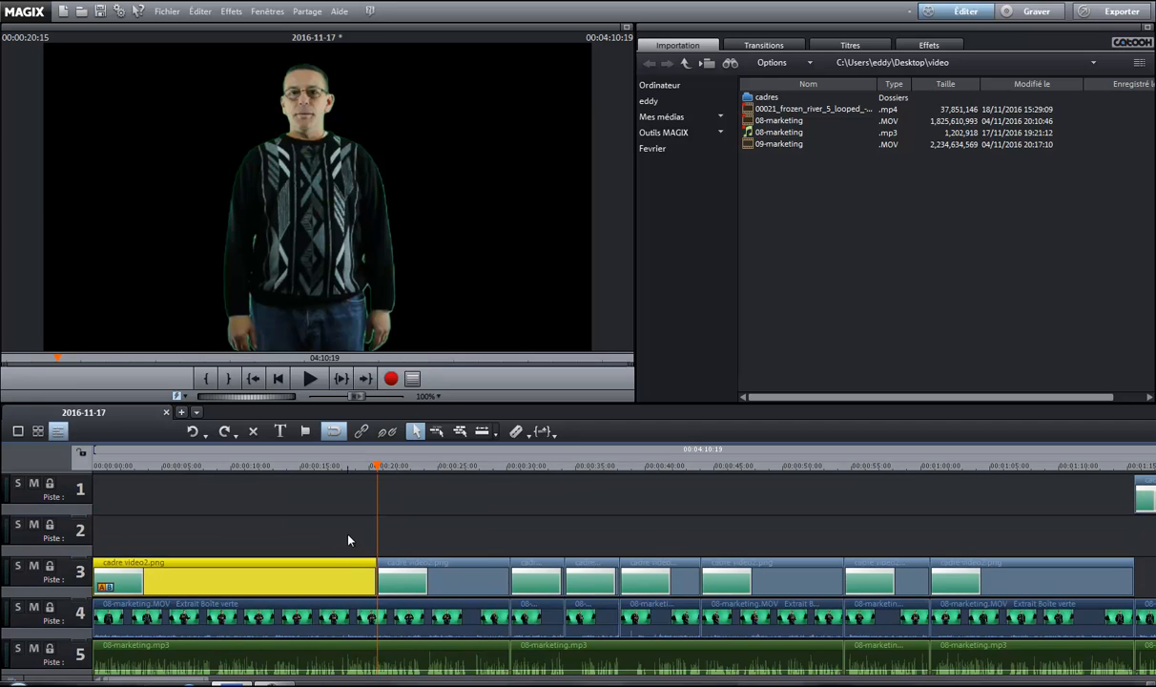
Move the cadre video12.png image from track 1 to track 2, directly before the river clip, and preview that clip at about 00:01:31.
scroll(859, 567, right, 5)
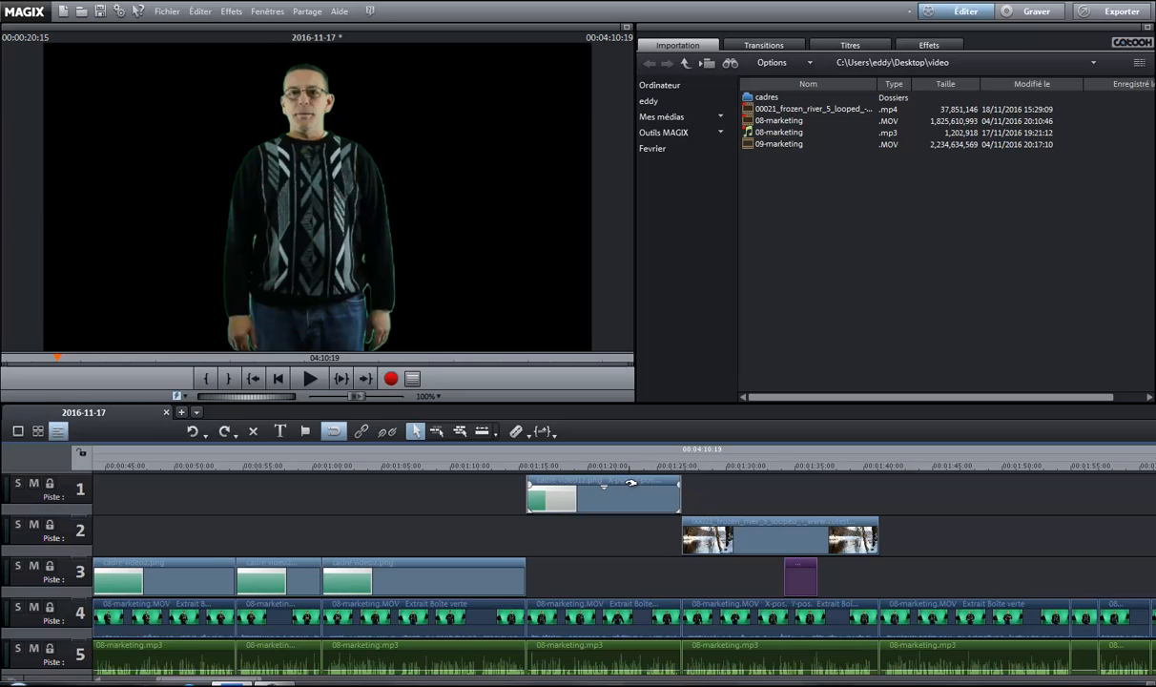
click(627, 507)
drag(626, 507, 627, 548)
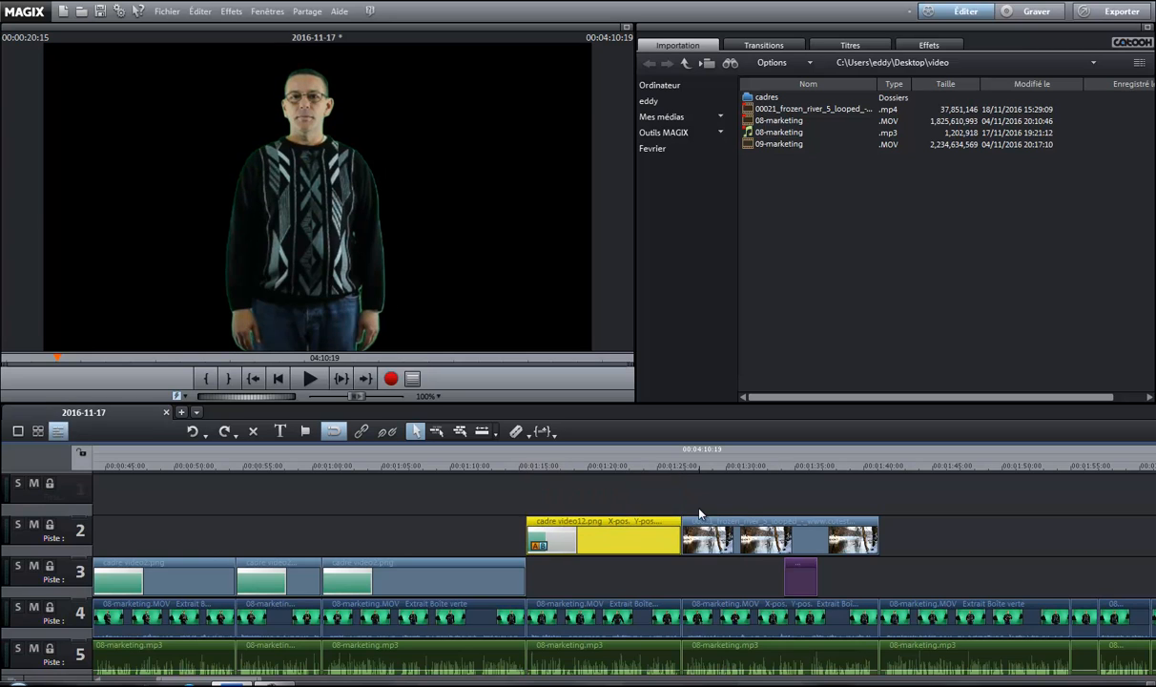
click(743, 505)
click(746, 465)
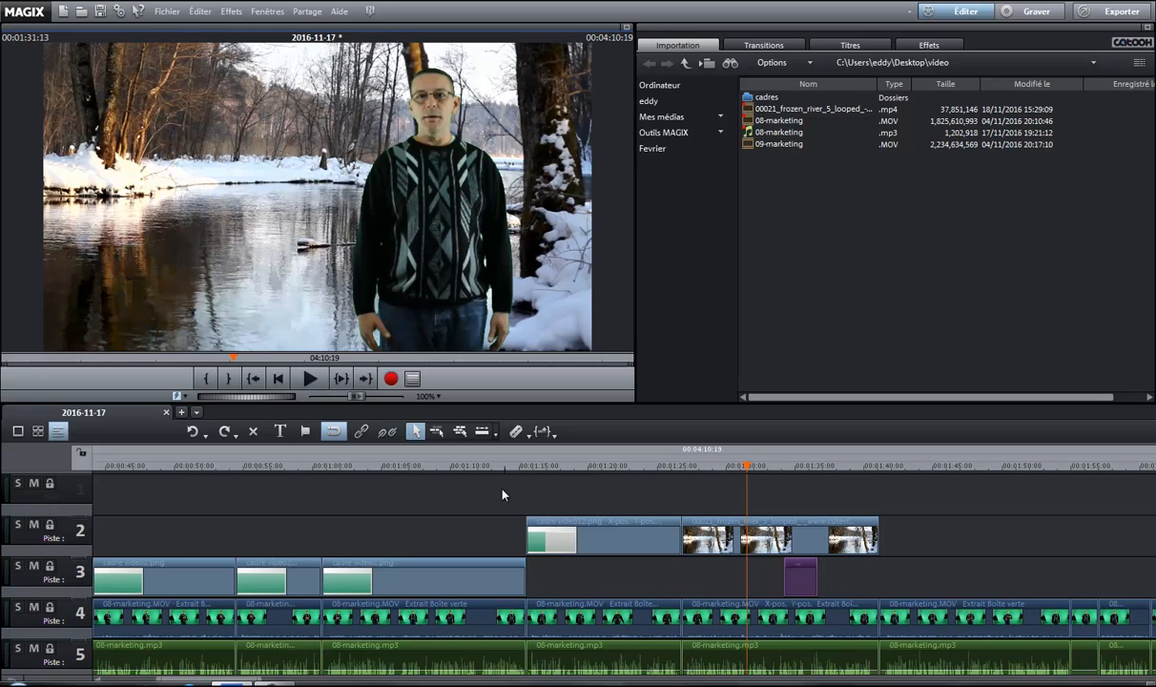
scroll(499, 498, up, 2)
scroll(500, 498, down, 1)
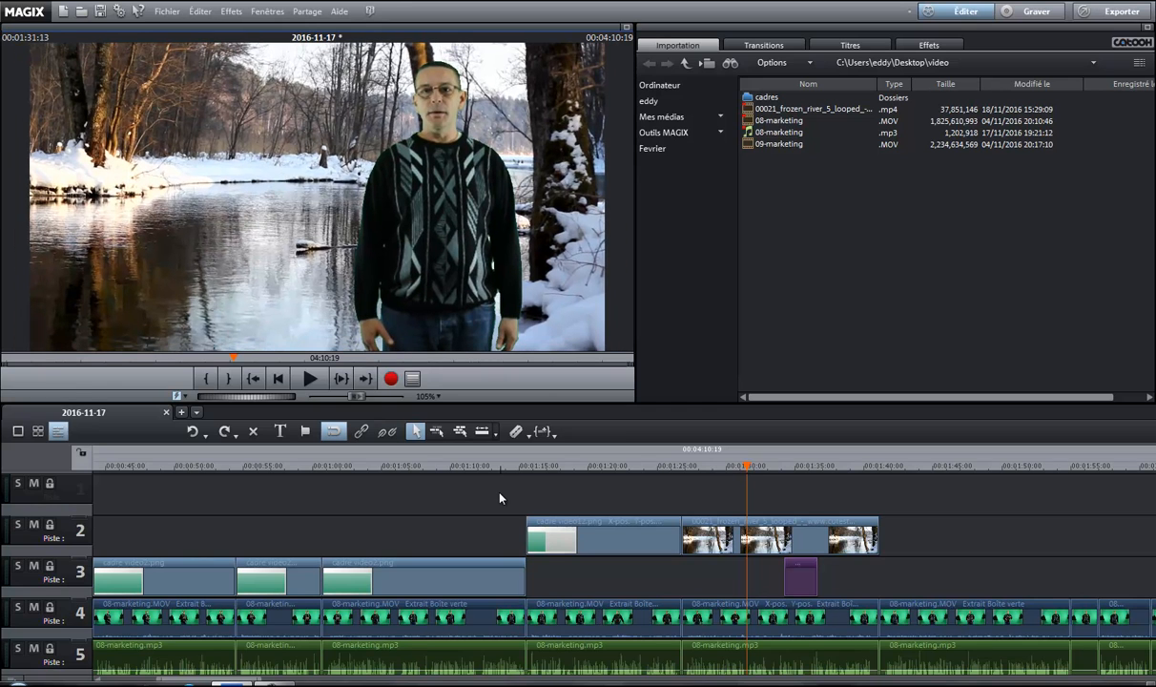
Set the preview monitor's zoom to 100%, and leave the river clip on track 2 deselected after briefly selecting it.
scroll(500, 498, down, 2)
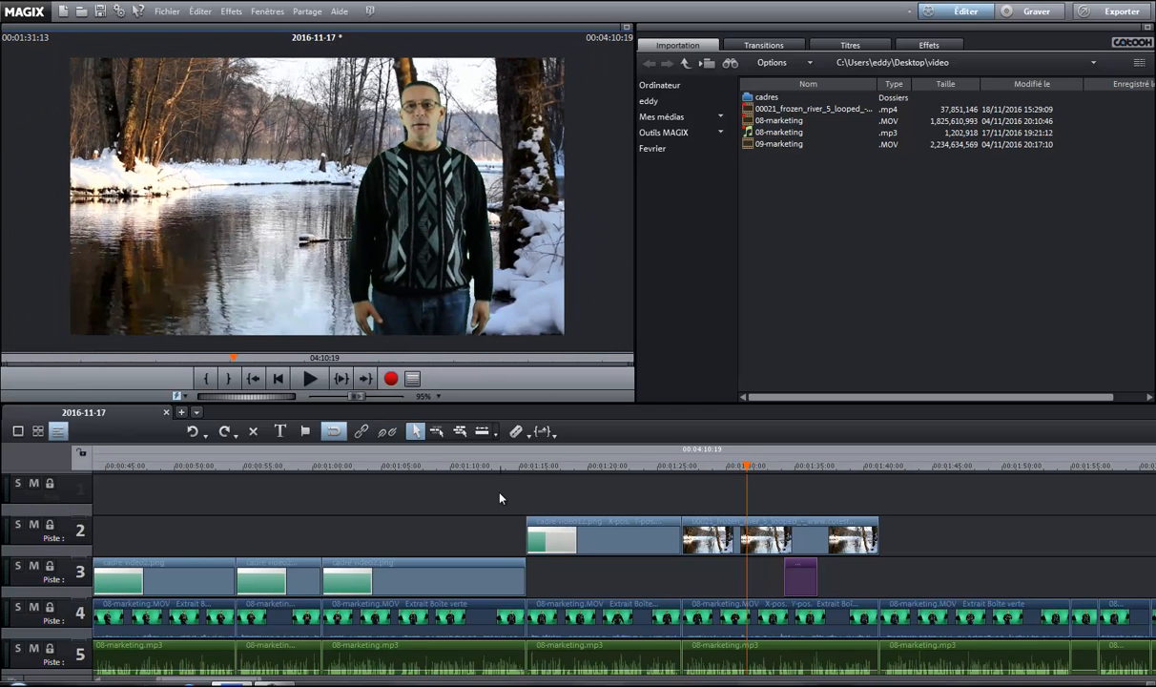
scroll(500, 498, up, 2)
click(727, 526)
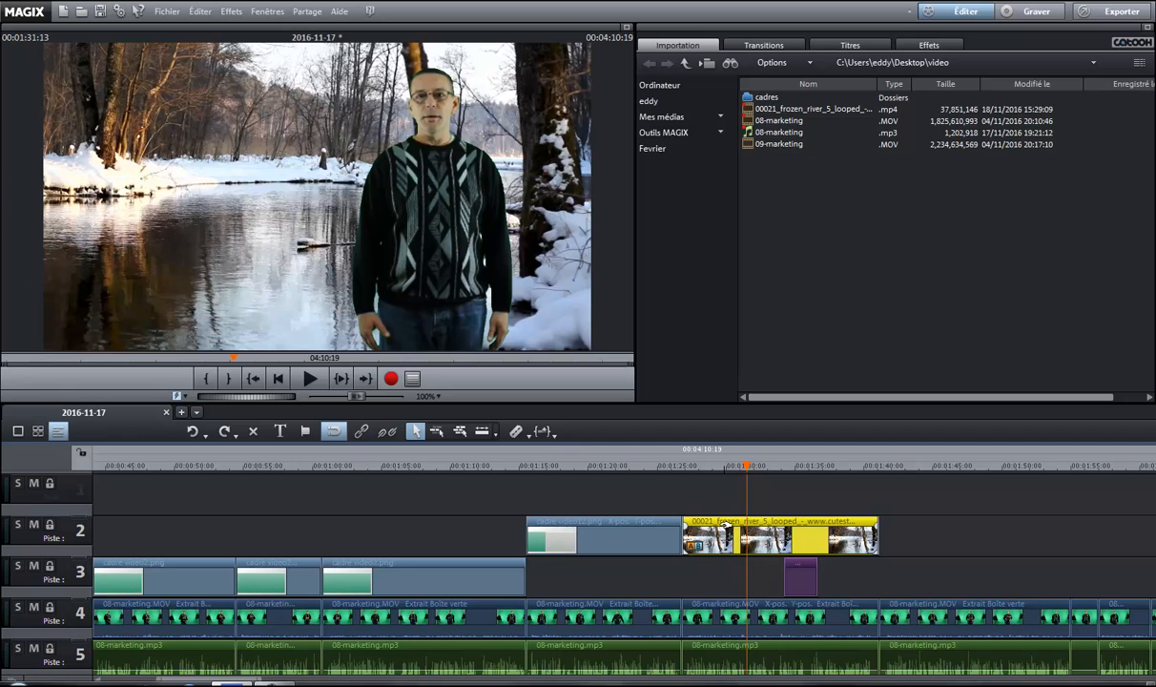
scroll(493, 467, right, 2)
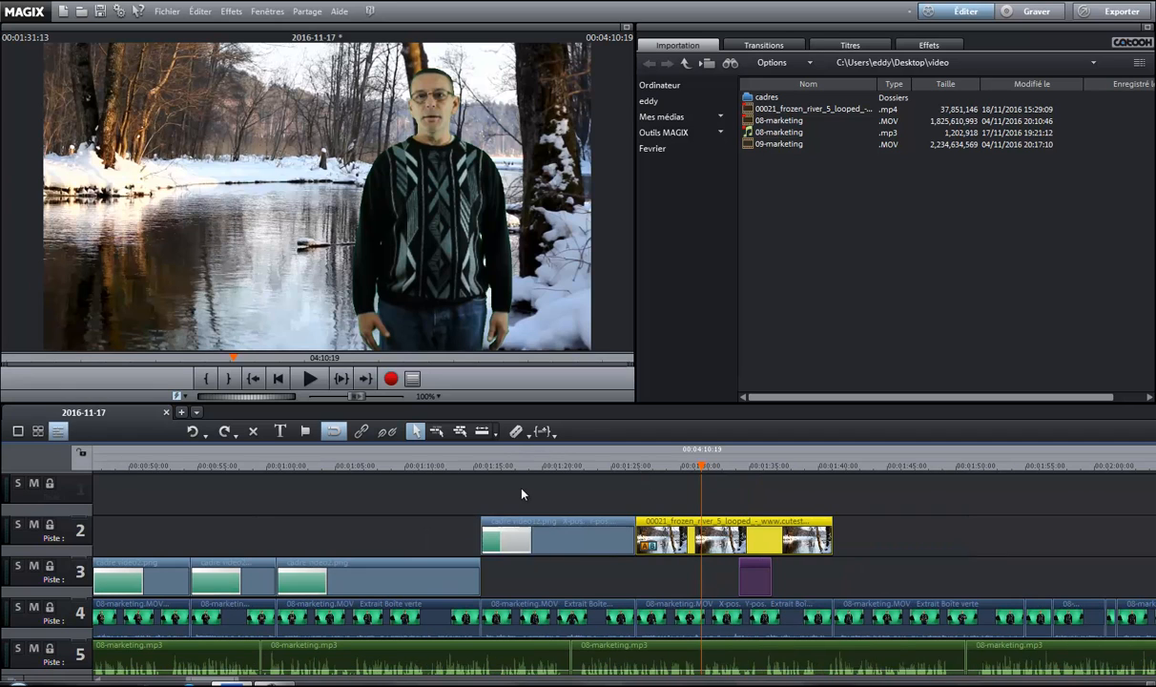
scroll(547, 306, down, 1)
scroll(546, 306, up, 1)
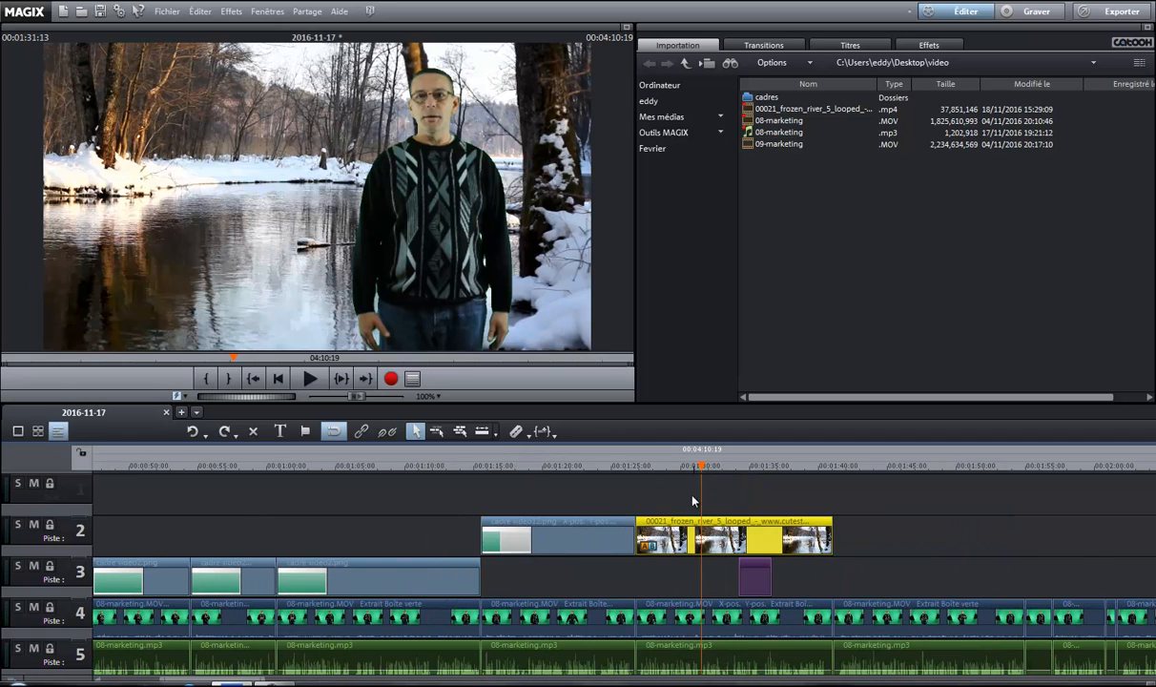
click(684, 501)
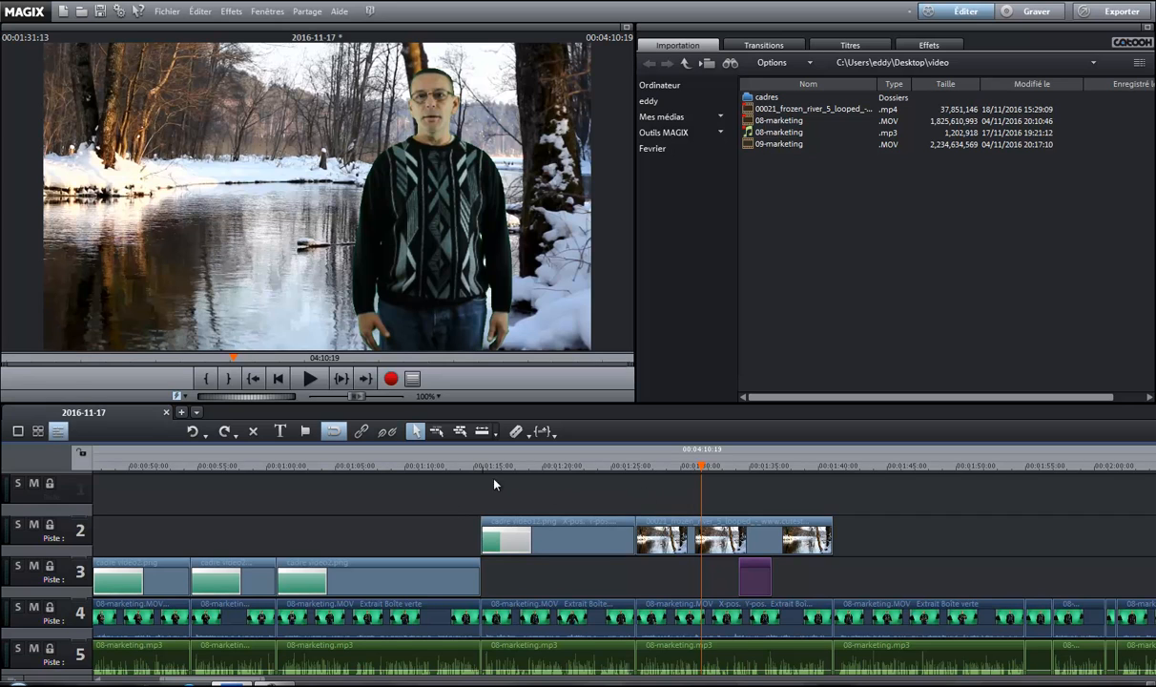
Examine the timeline at different horizontal zoom levels, from the whole project to individual seconds, and inspect the project's end.
scroll(515, 492, down, 3)
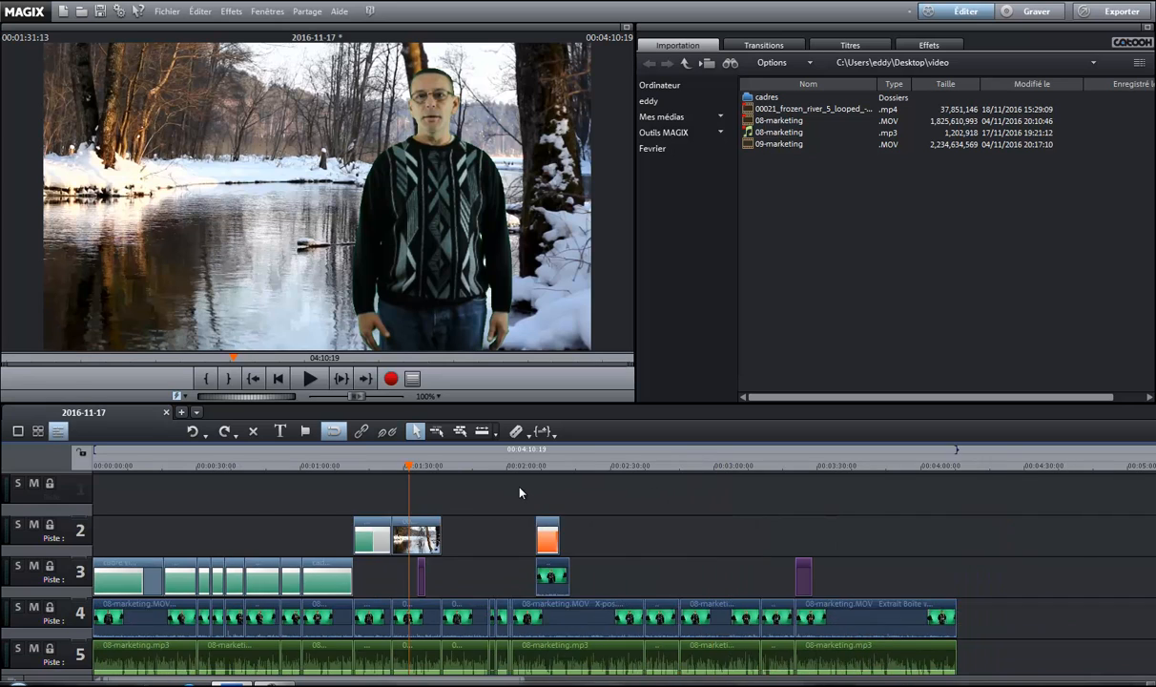
scroll(520, 492, up, 2)
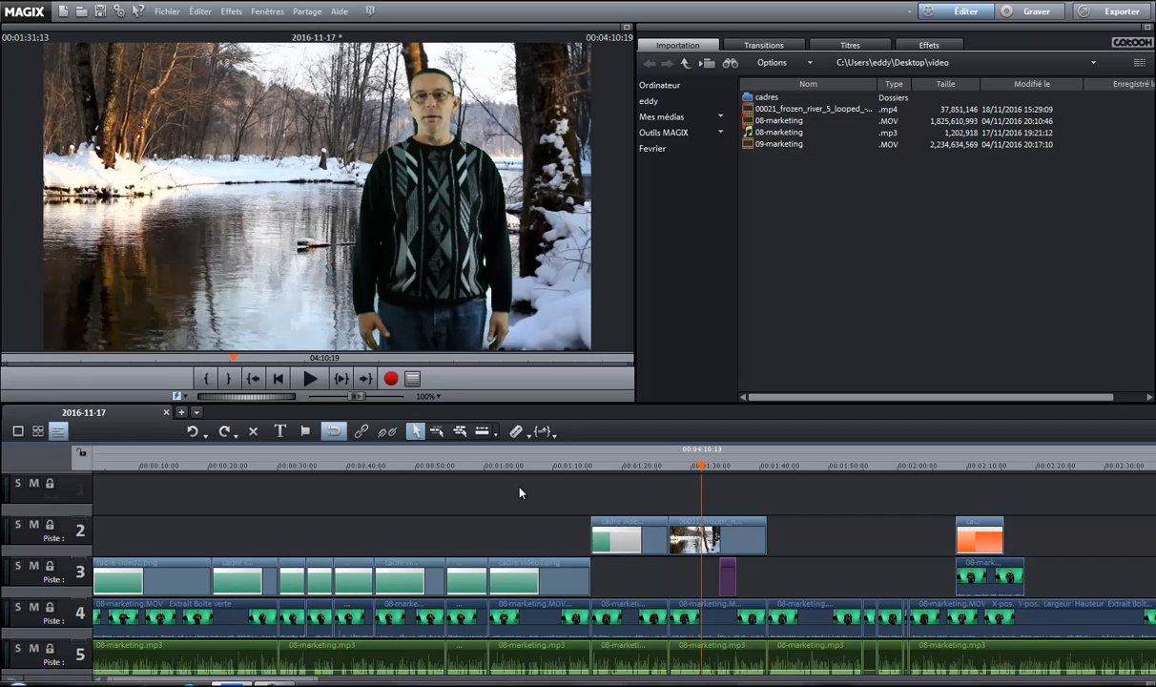
scroll(519, 492, up, 4)
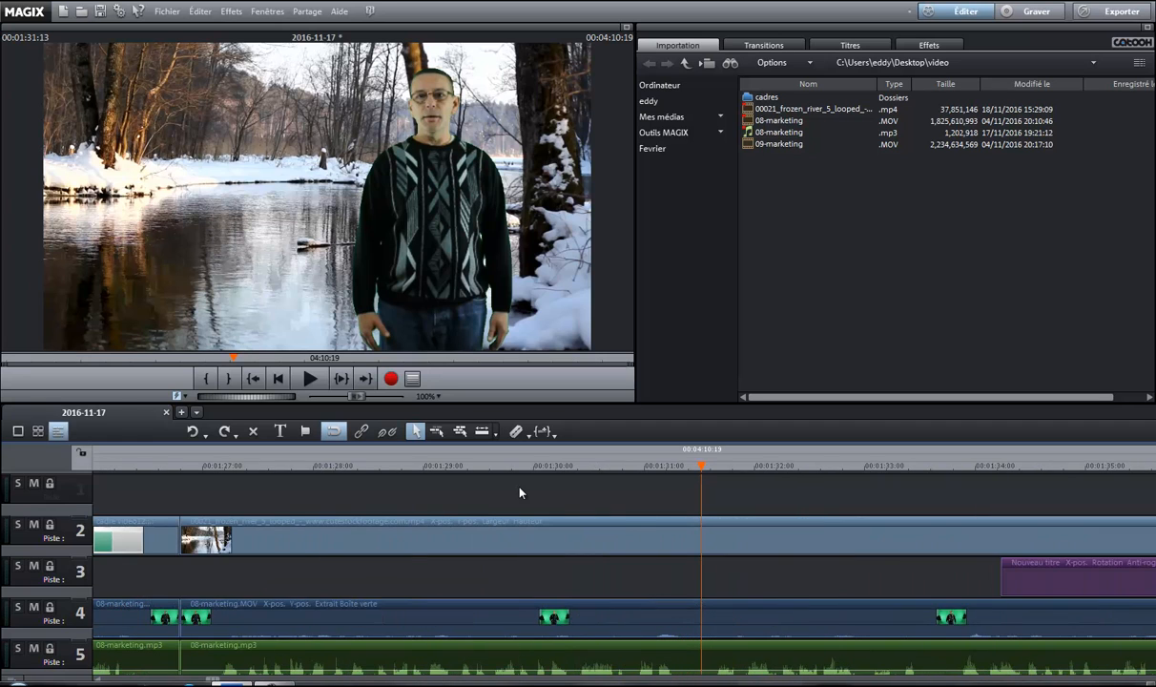
scroll(519, 492, down, 3)
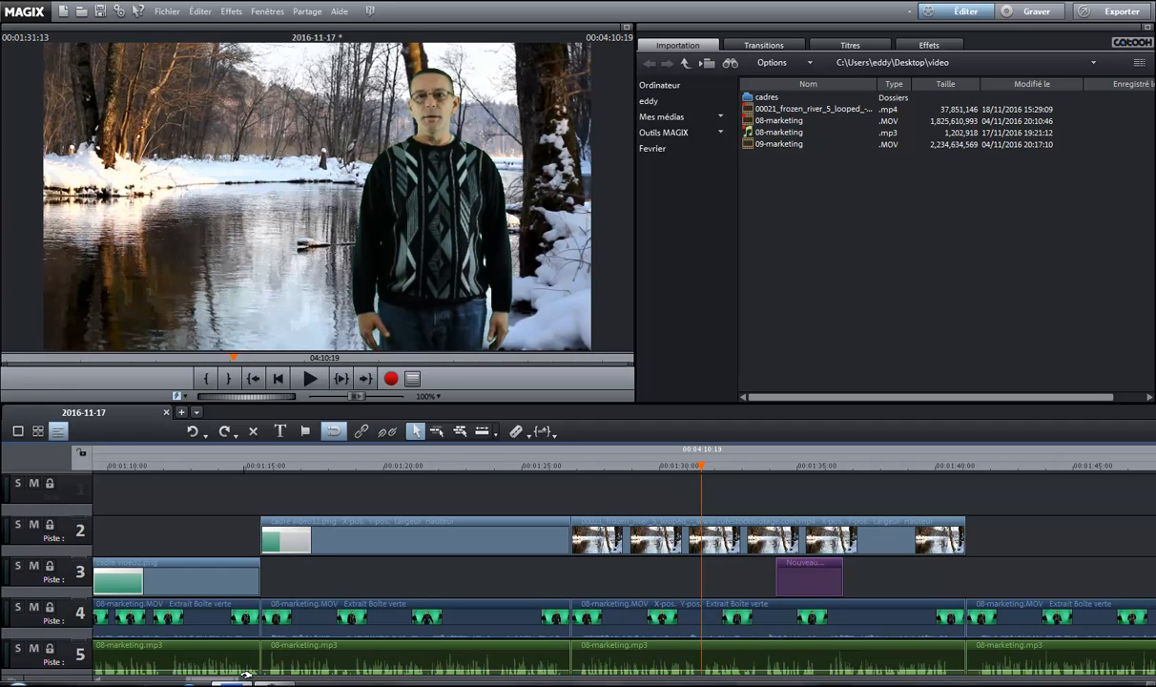
drag(238, 679, 529, 679)
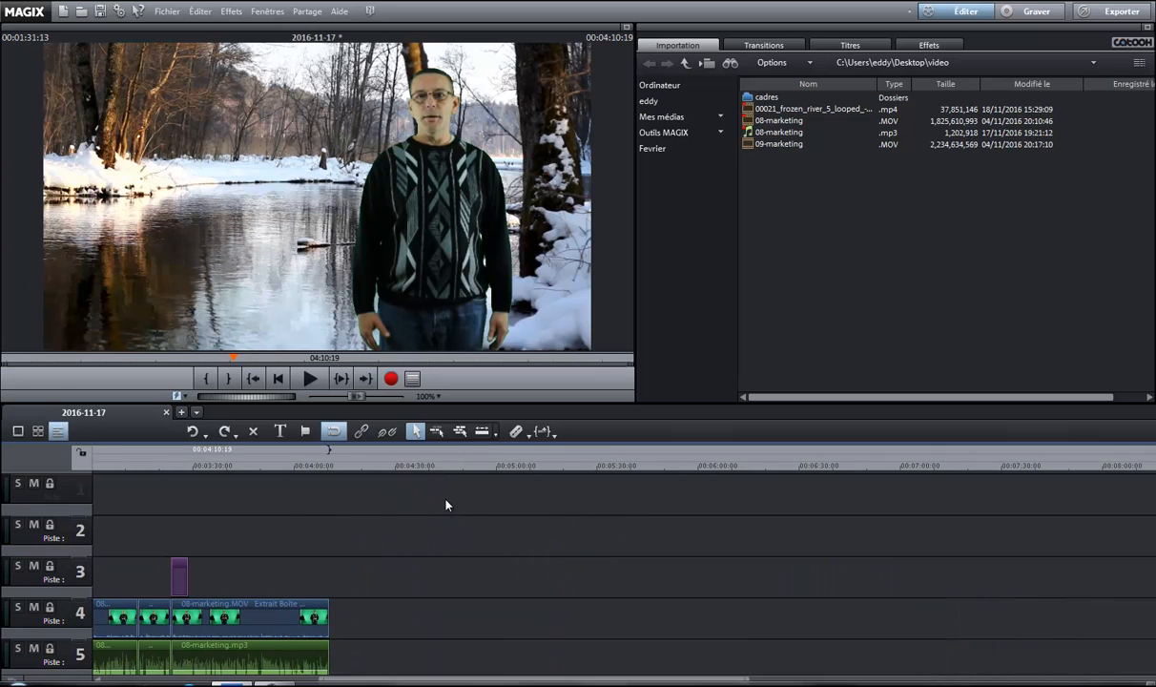
Return the playhead to 00:00:00:00 and increase the height of the timeline tracks for larger thumbnails and waveforms.
click(94, 442)
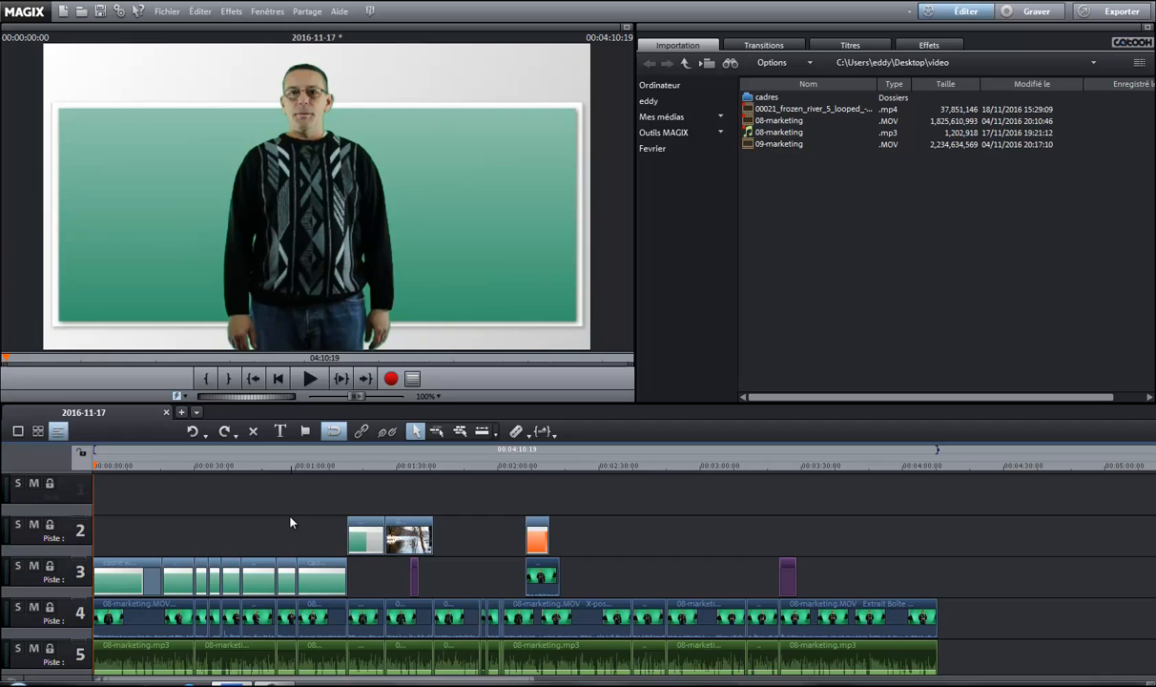
scroll(292, 521, up, 3)
scroll(292, 521, up, 4)
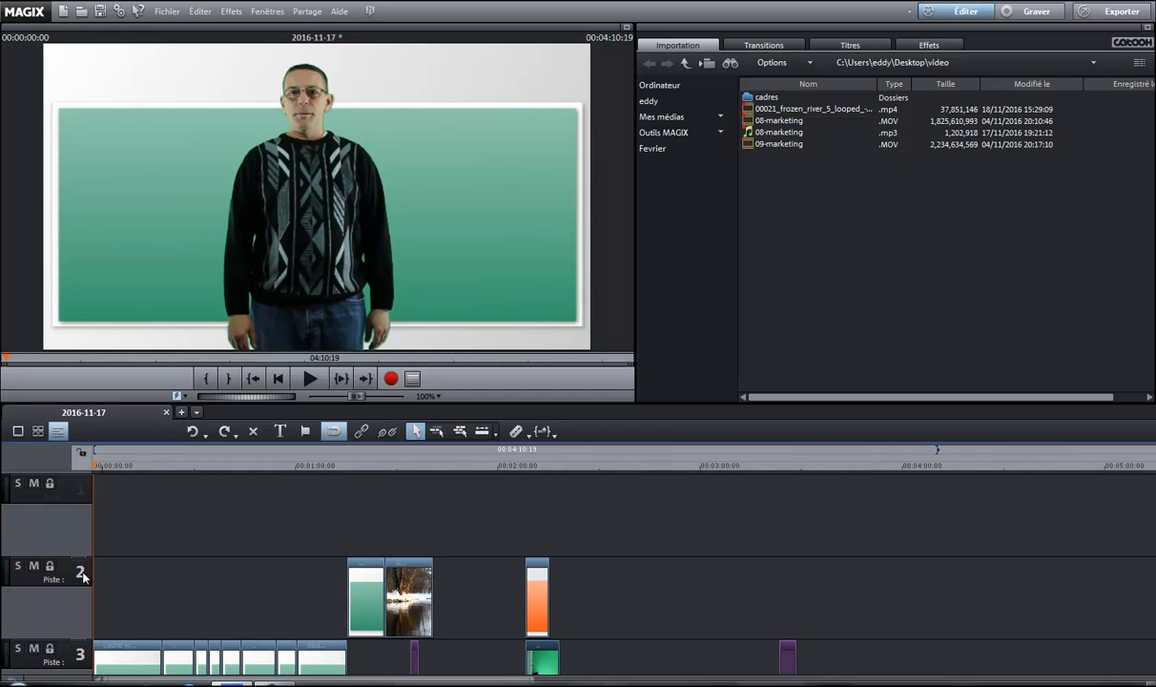
scroll(82, 567, down, 1)
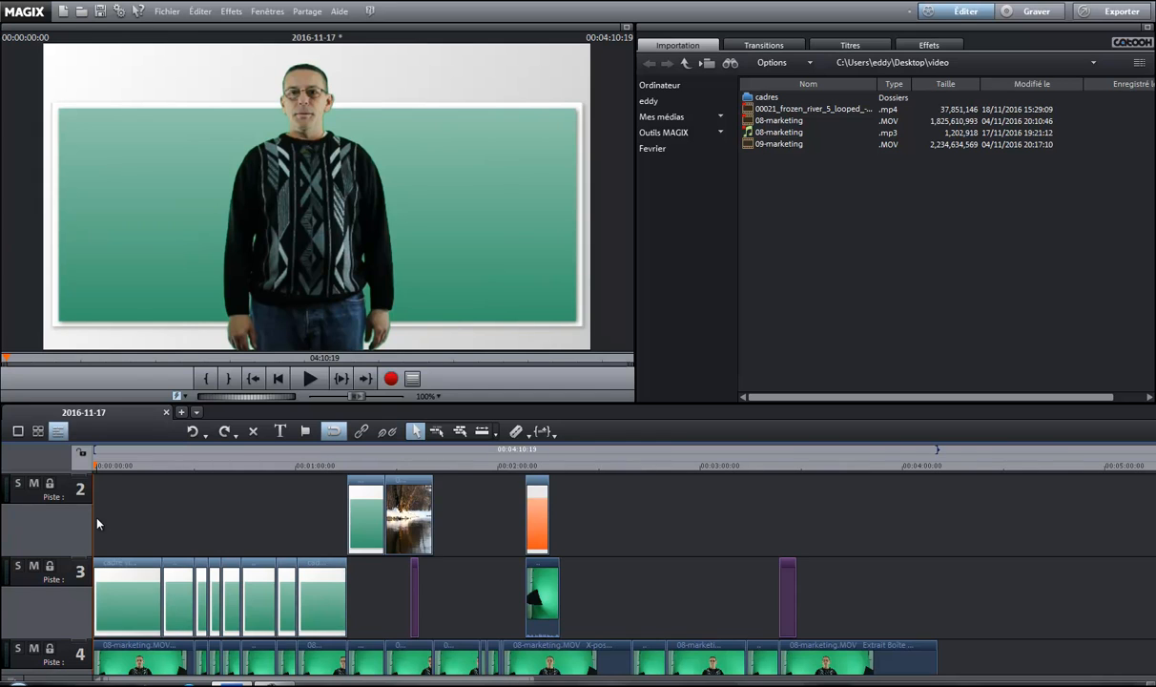
scroll(107, 527, down, 1)
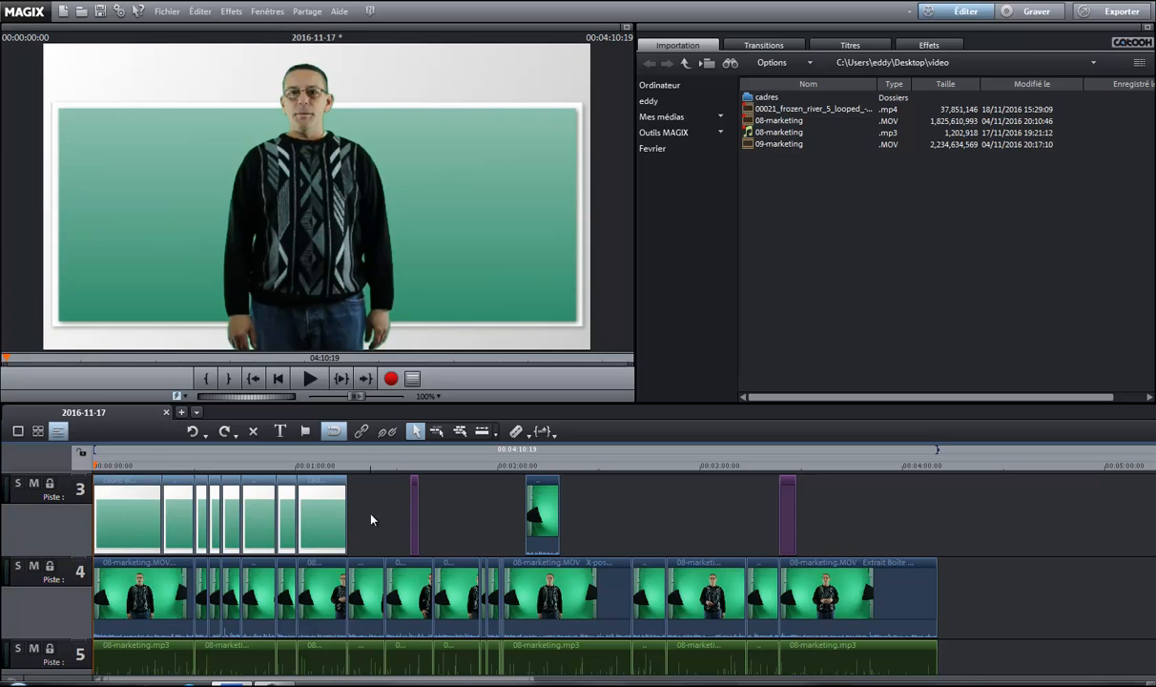
scroll(250, 516, down, 1)
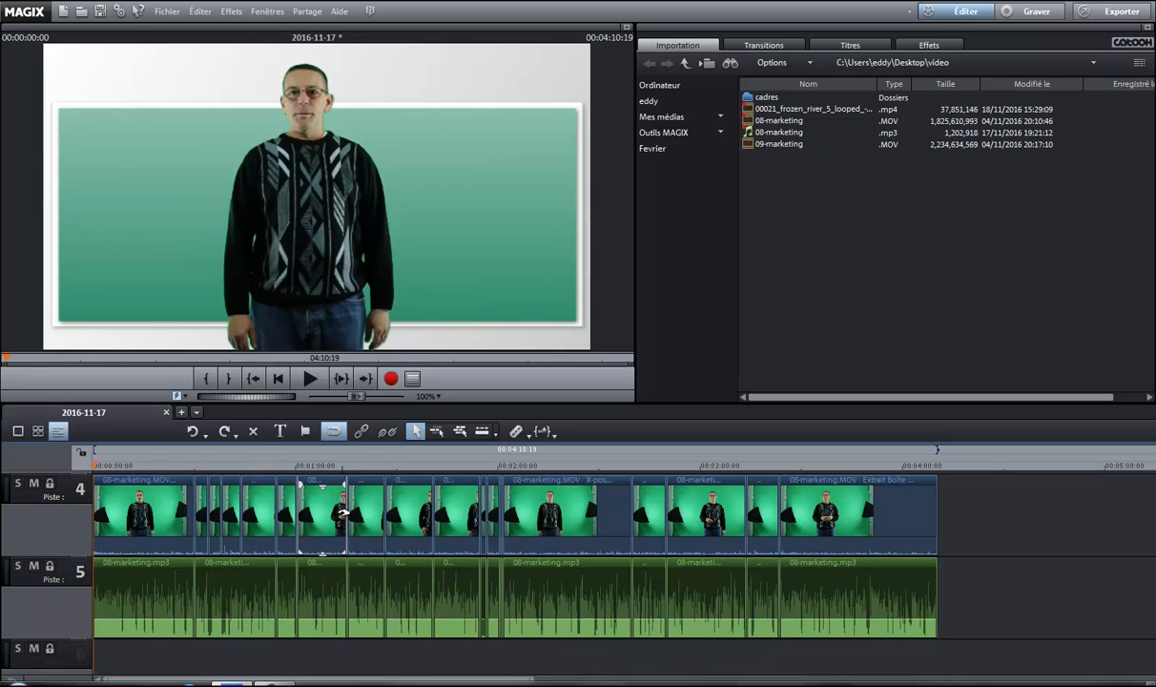
scroll(343, 513, up, 4)
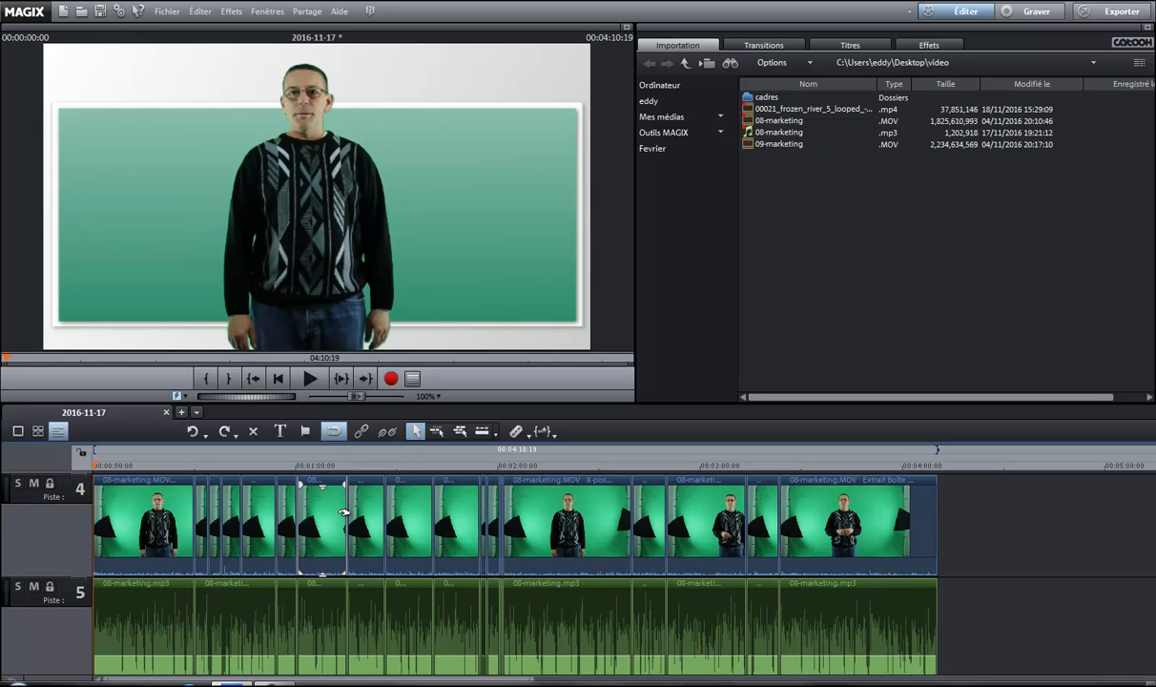
scroll(343, 513, up, 2)
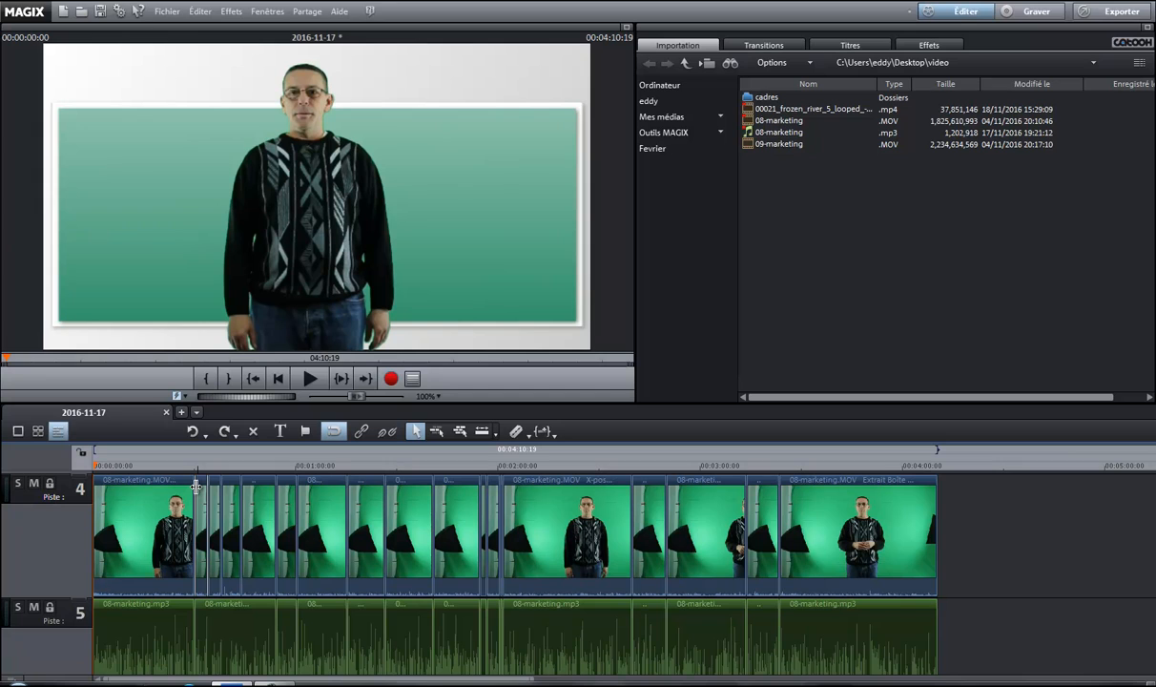
Look down to audio track 5 and back, and examine the opening seconds of the marketing clip on track 4 at a closer time scale.
key(ctrl+z)
key(ctrl+z)
key(ctrl+z)
key(ctrl+z)
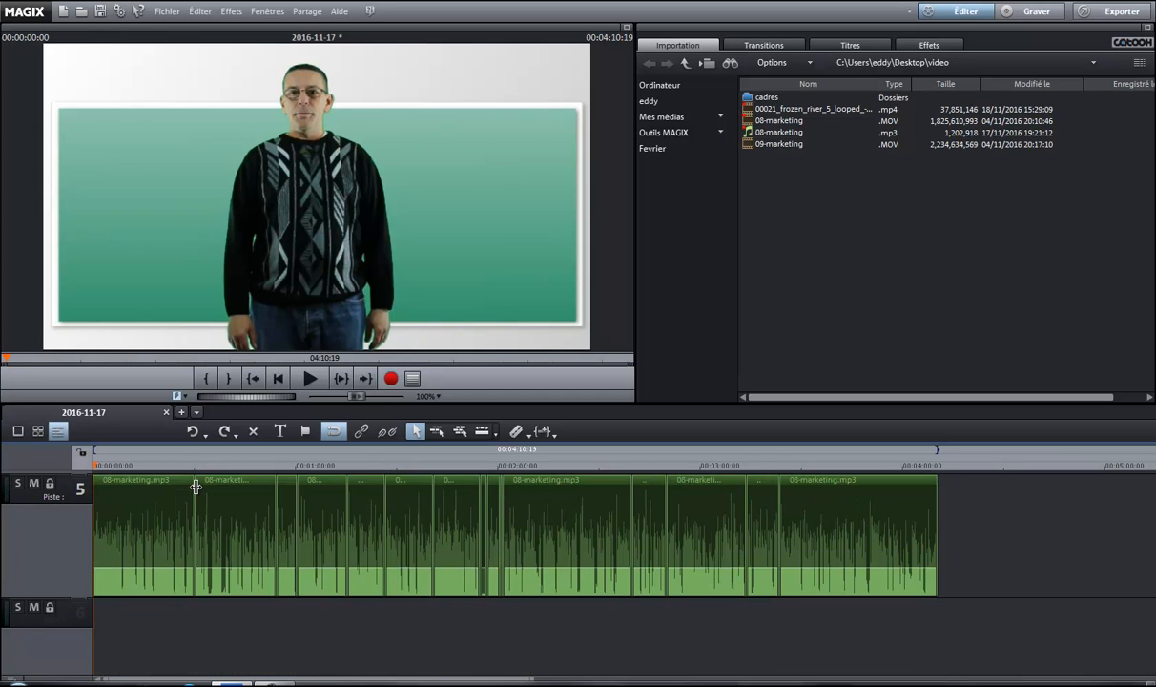
key(ctrl+y)
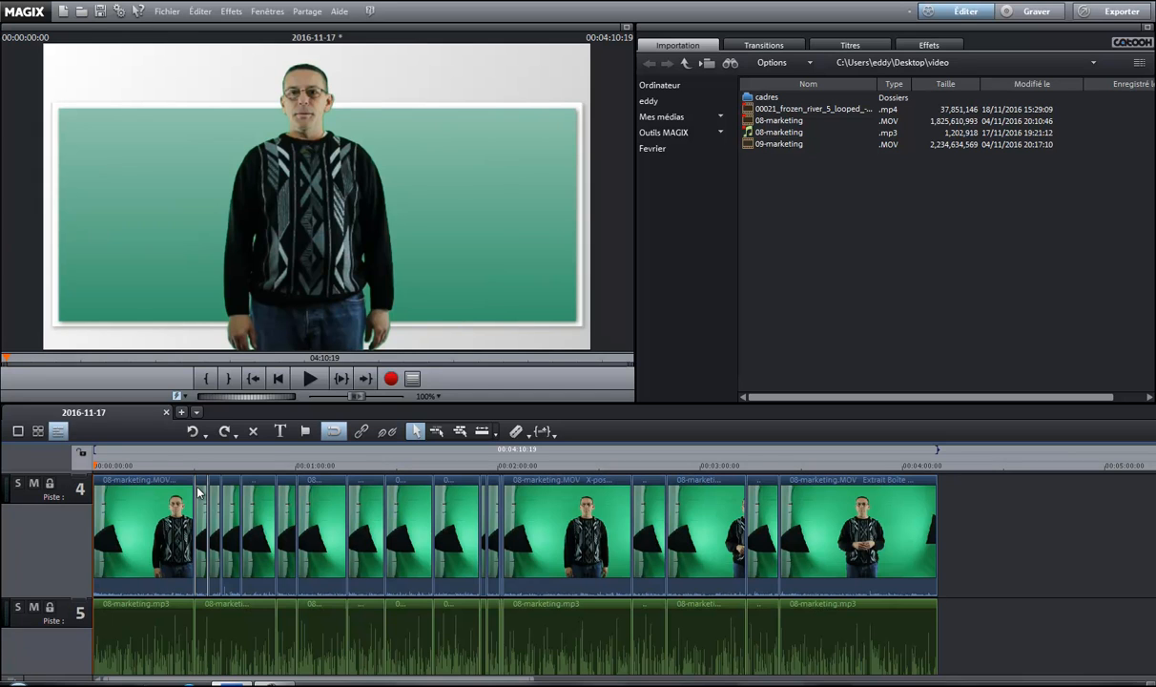
key(ctrl+z)
key(ctrl+z)
key(ctrl+z)
key(ctrl+z)
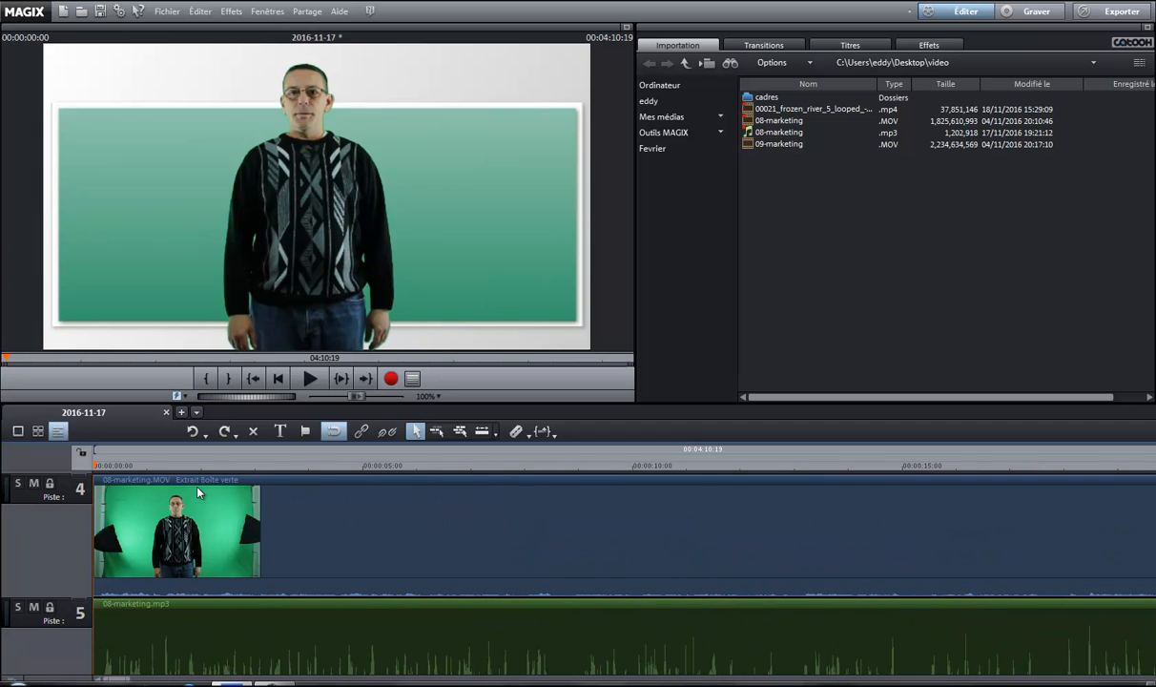
key(ctrl+y)
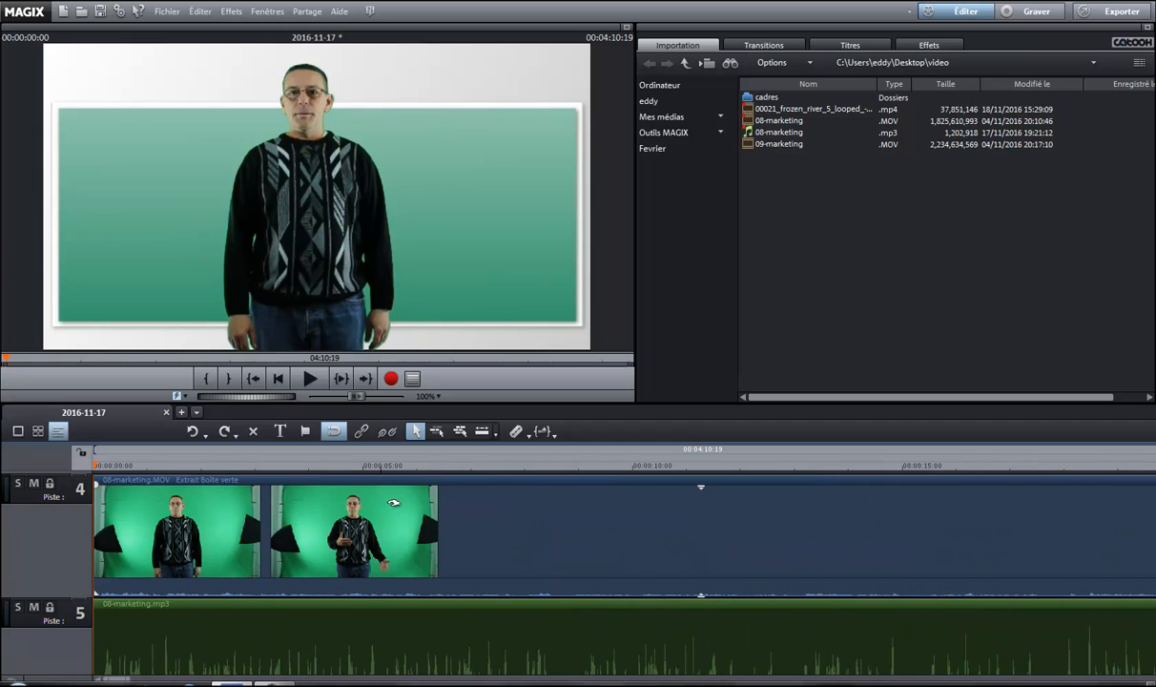
key(ctrl+y)
key(ctrl+y)
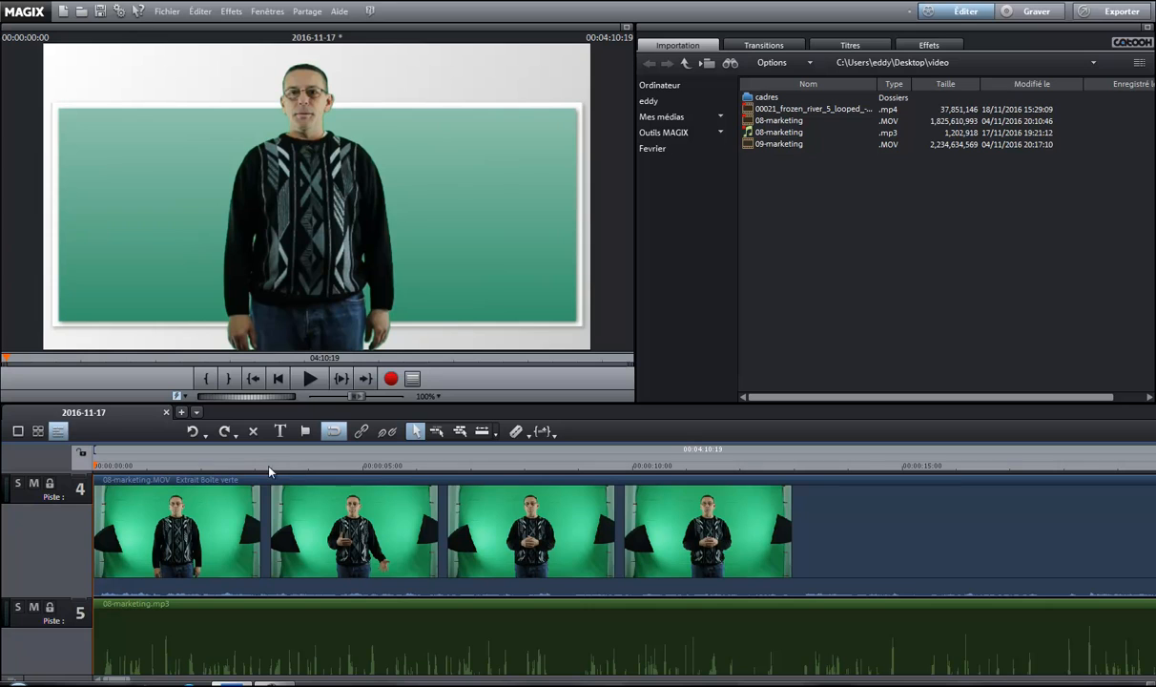
key(ctrl+y)
key(ctrl+y)
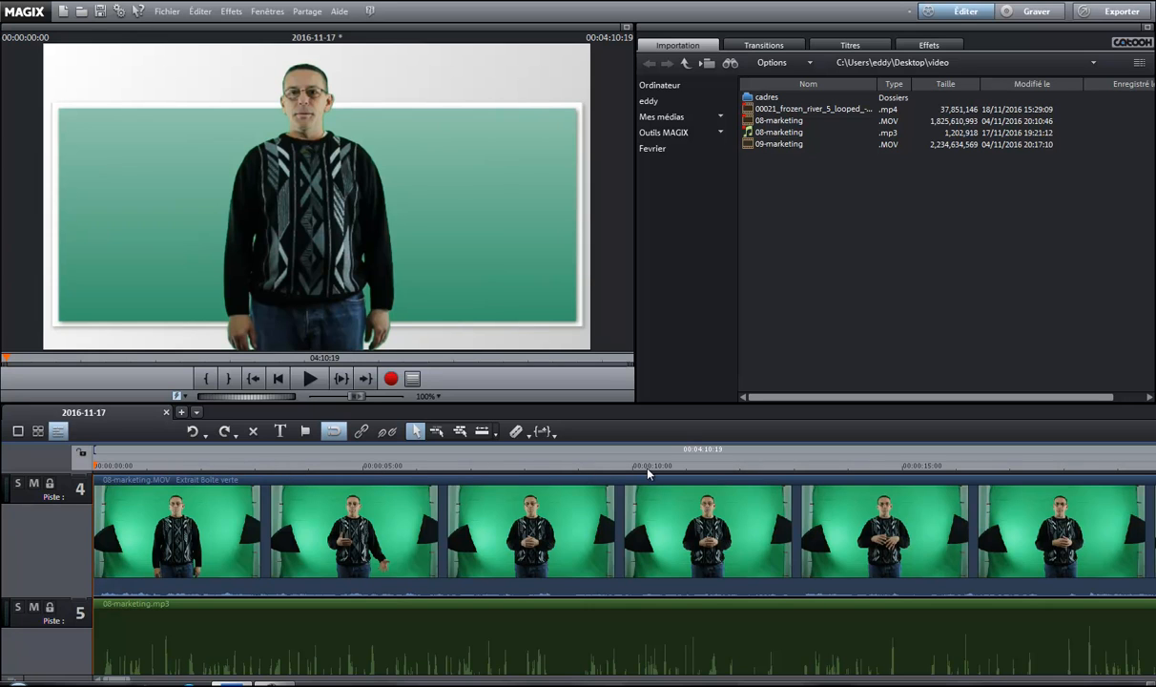
Look along the timeline to about 00:01:45 and through the tracks to examine the video clips and the audio waveform on track 5.
scroll(642, 506, right, 10)
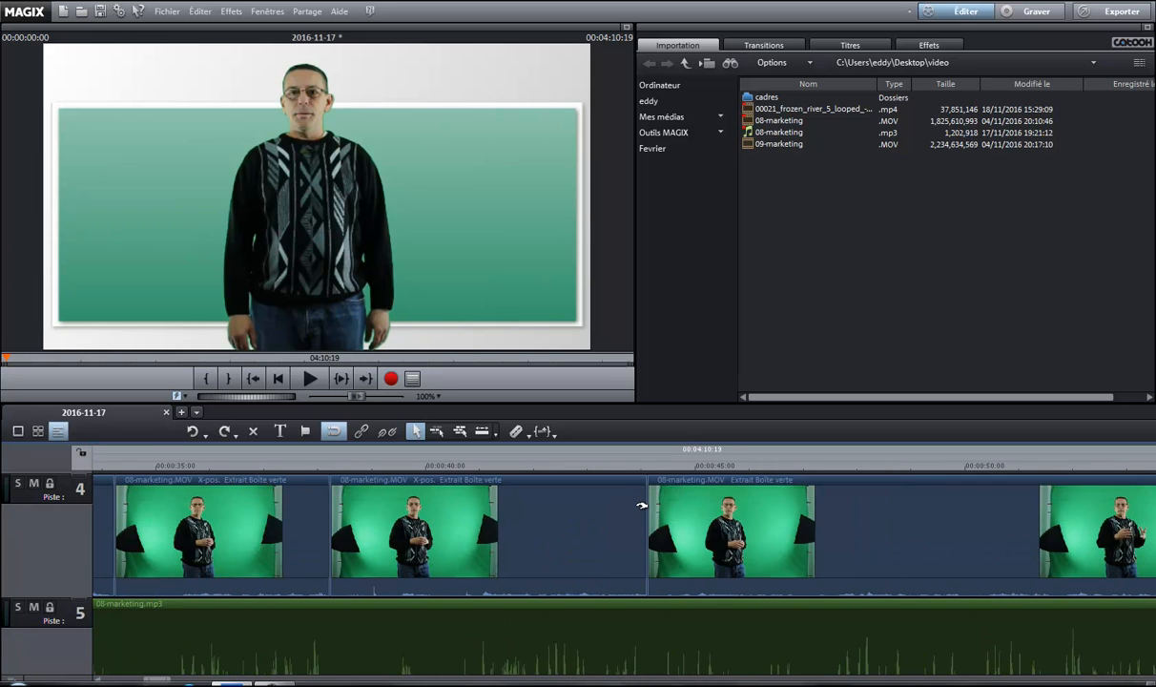
scroll(642, 506, right, 20)
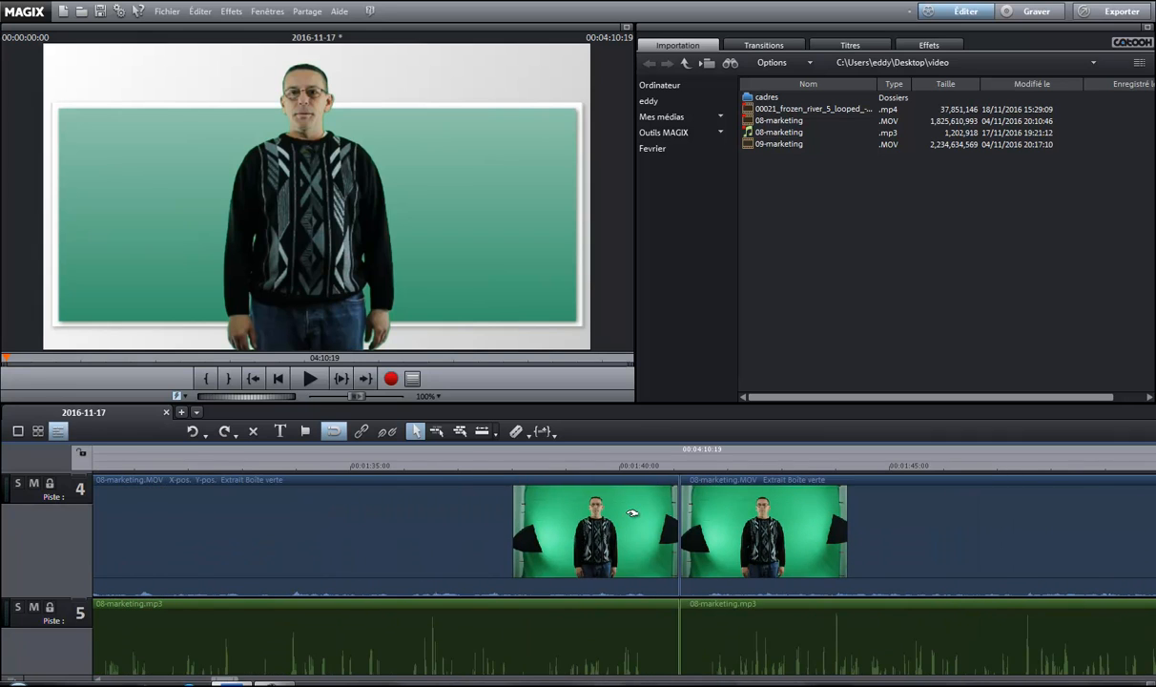
scroll(632, 514, right, 6)
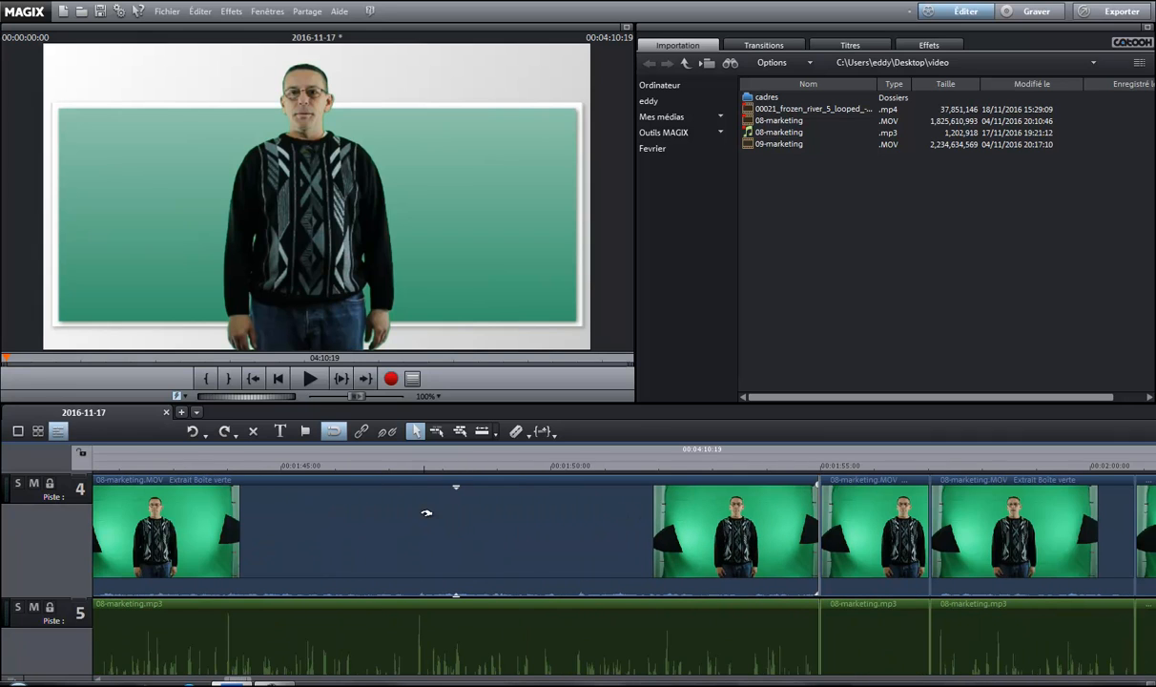
scroll(396, 516, left, 2)
scroll(395, 516, right, 2)
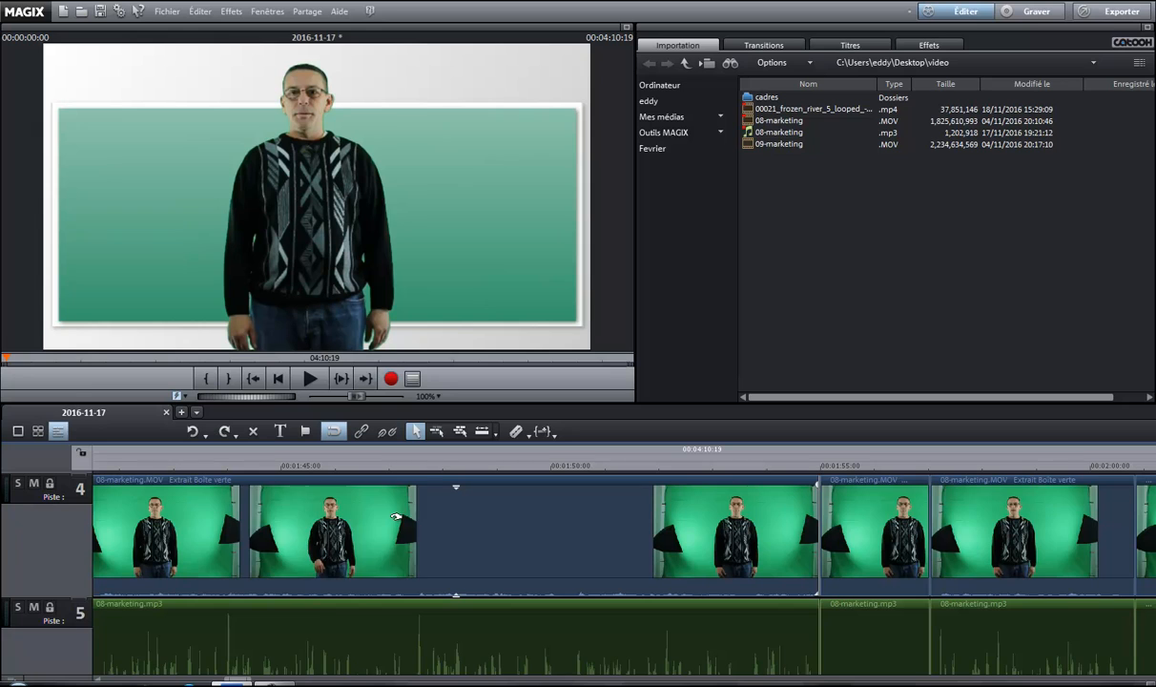
scroll(396, 516, up, 1)
scroll(396, 516, down, 2)
scroll(396, 516, up, 2)
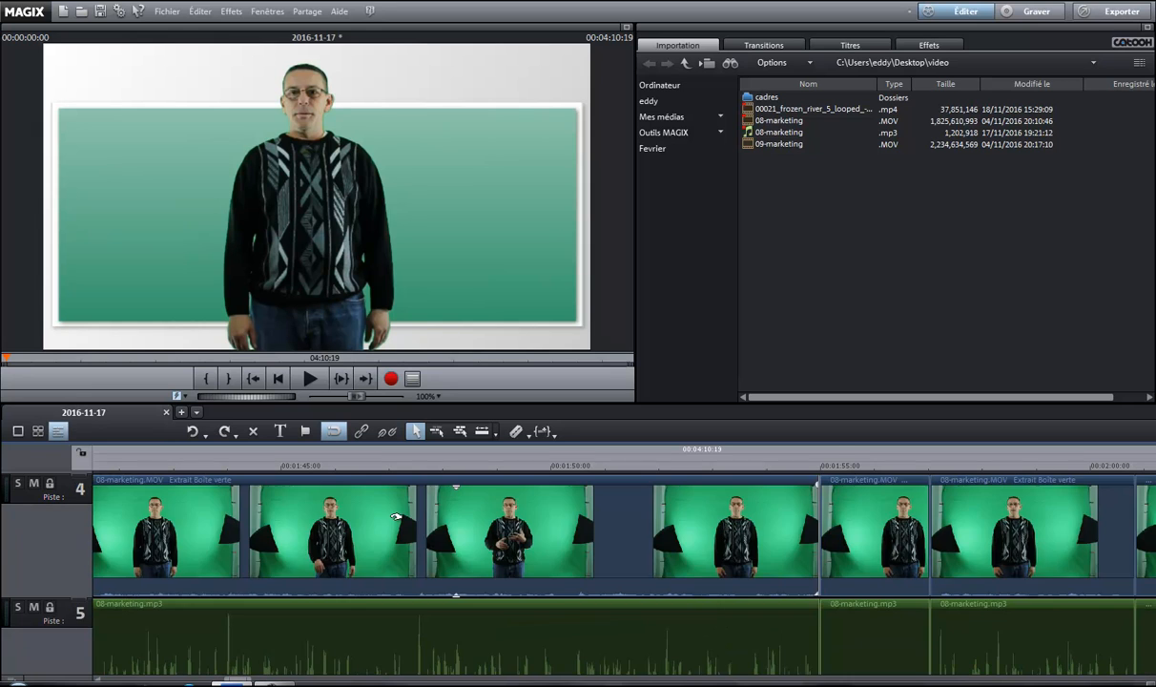
scroll(396, 517, up, 2)
scroll(396, 516, down, 3)
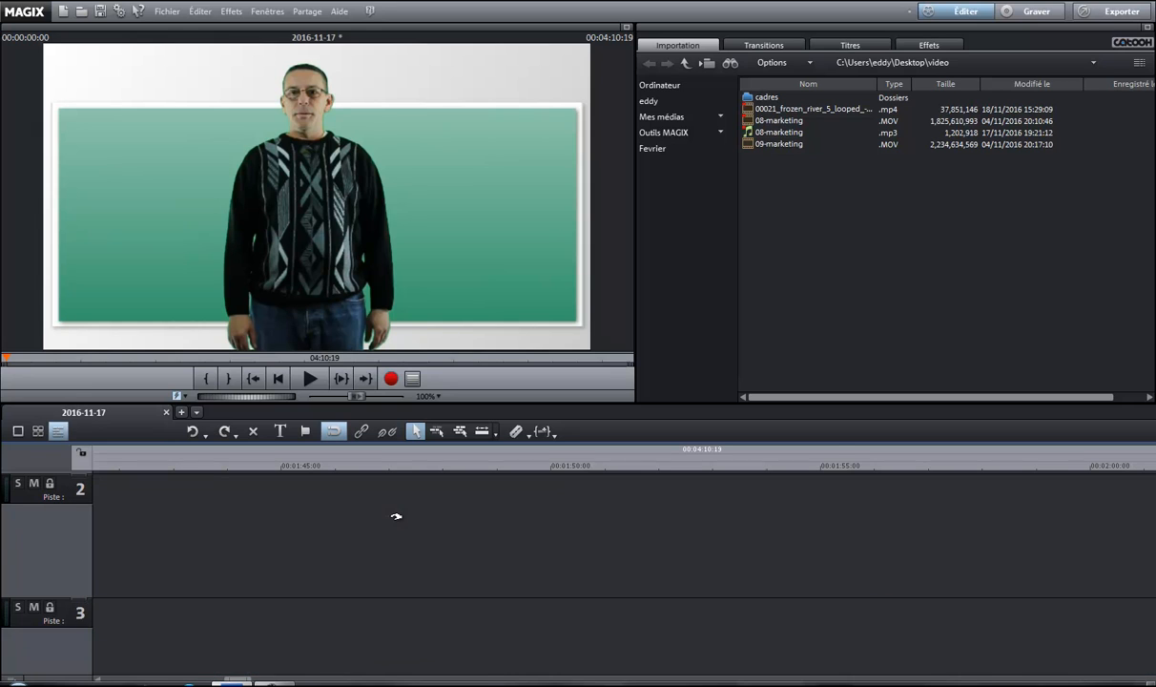
scroll(396, 516, down, 1)
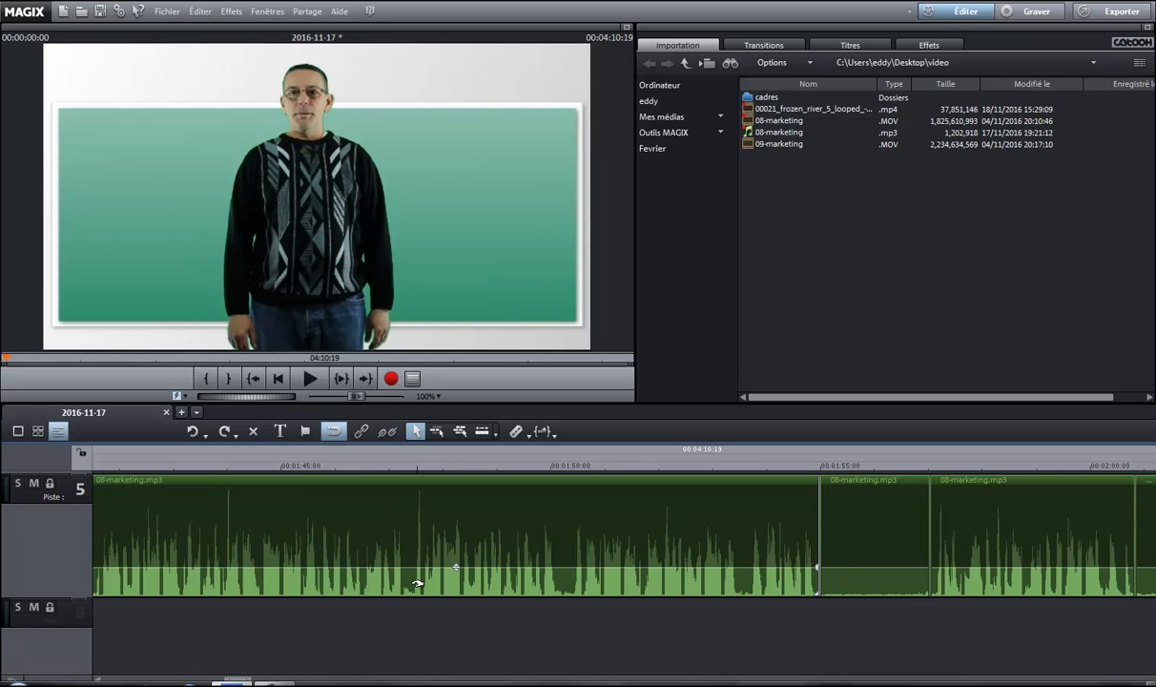
Reduce the height of the timeline tracks and show the first three seconds of tracks 4 and 5 up close.
click(457, 569)
scroll(412, 545, up, 1)
scroll(412, 545, down, 4)
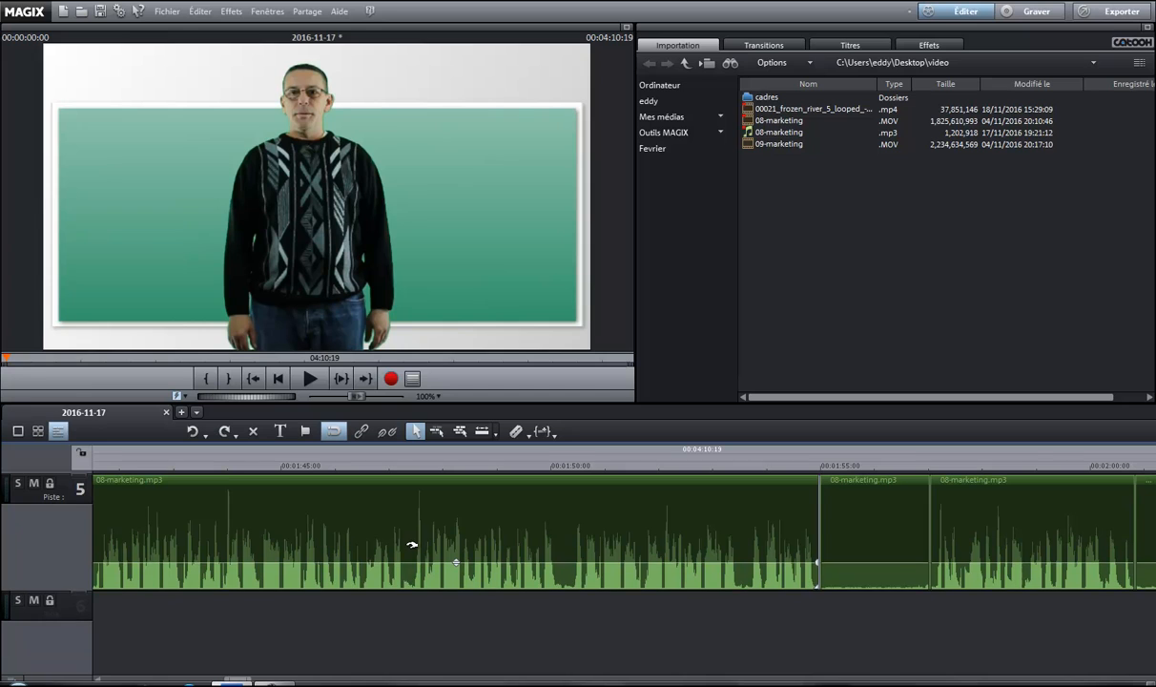
scroll(413, 545, down, 3)
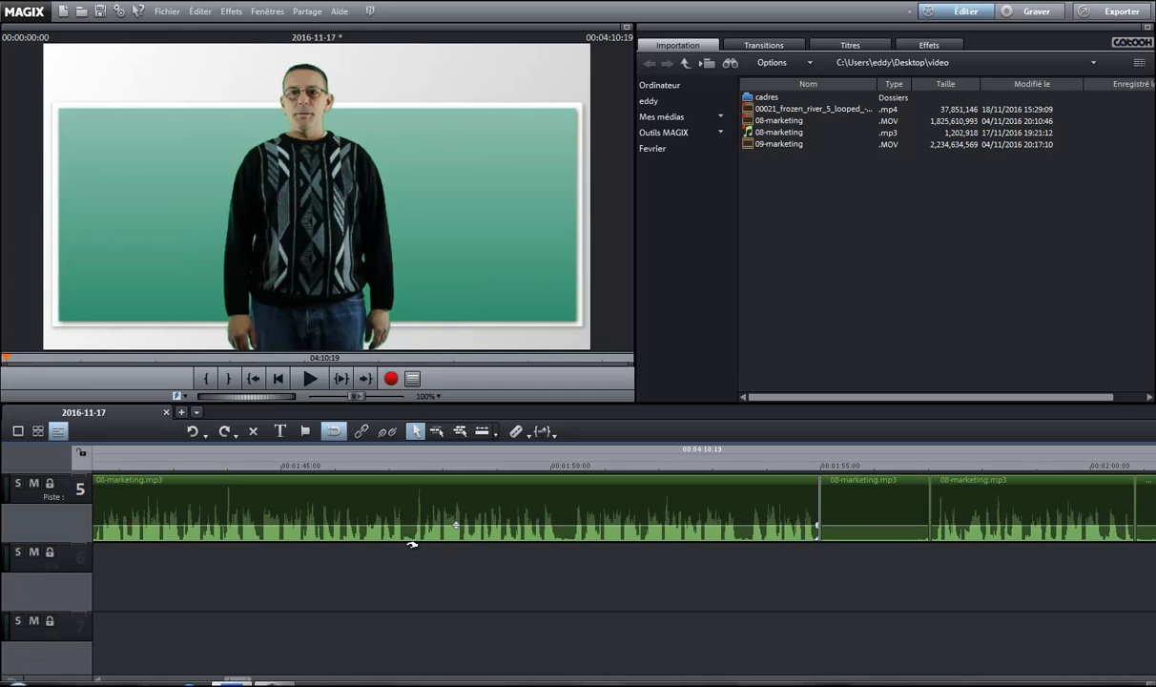
scroll(412, 545, up, 3)
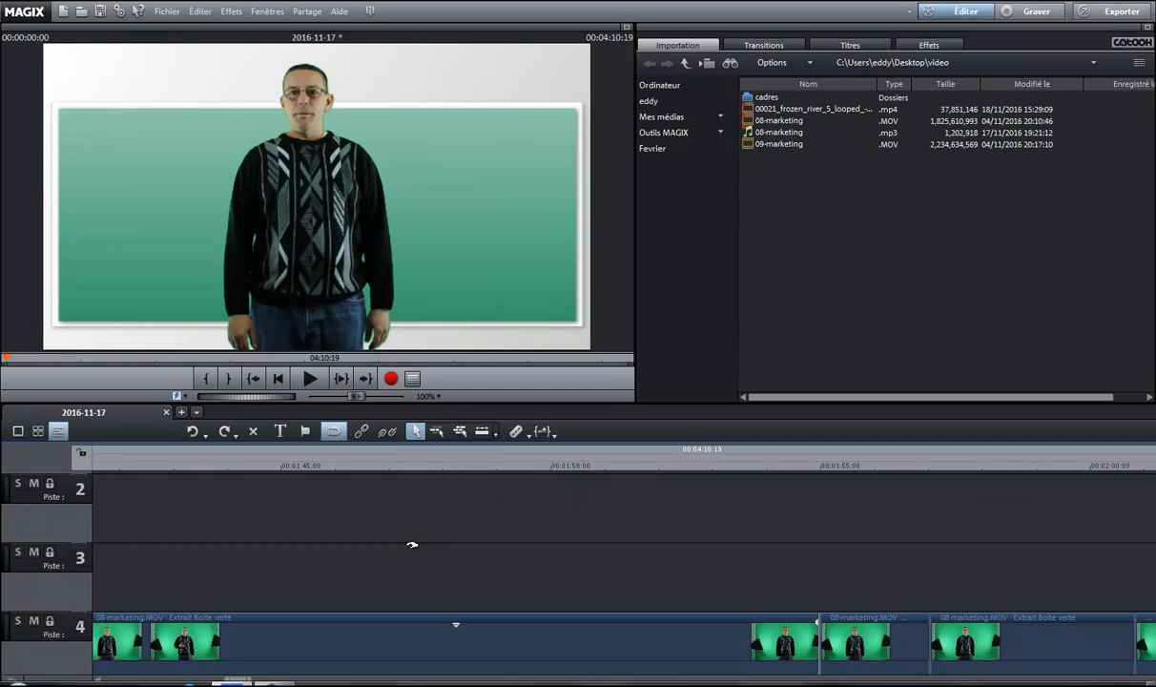
scroll(413, 545, down, 2)
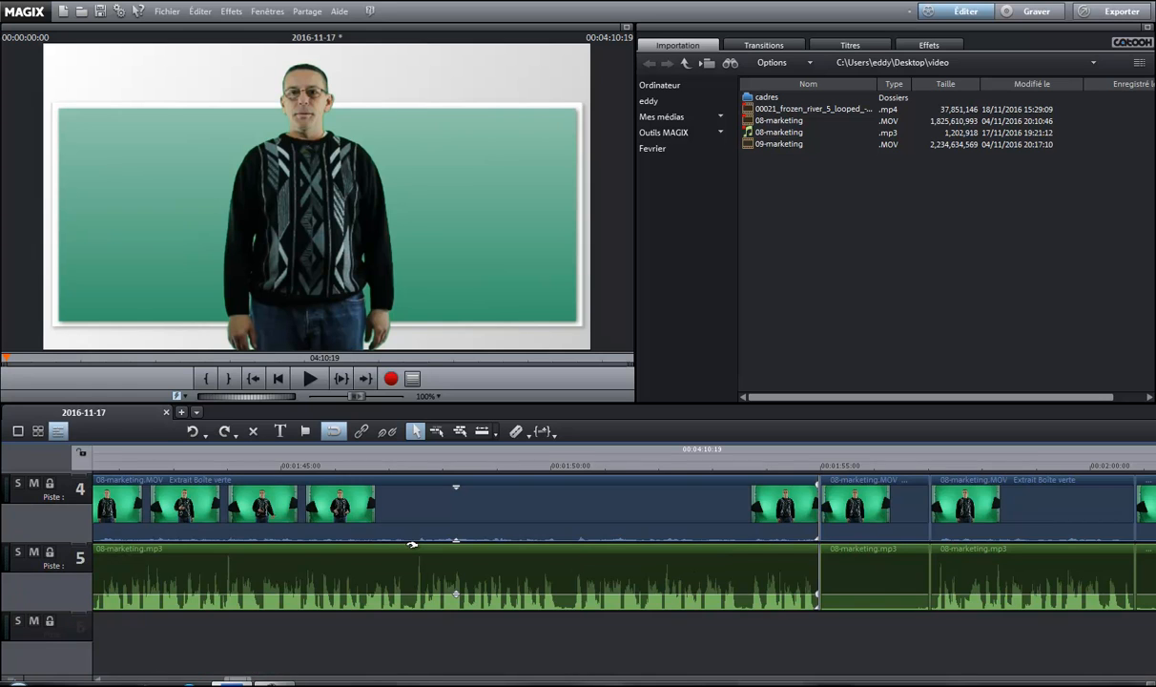
scroll(412, 544, up, 7)
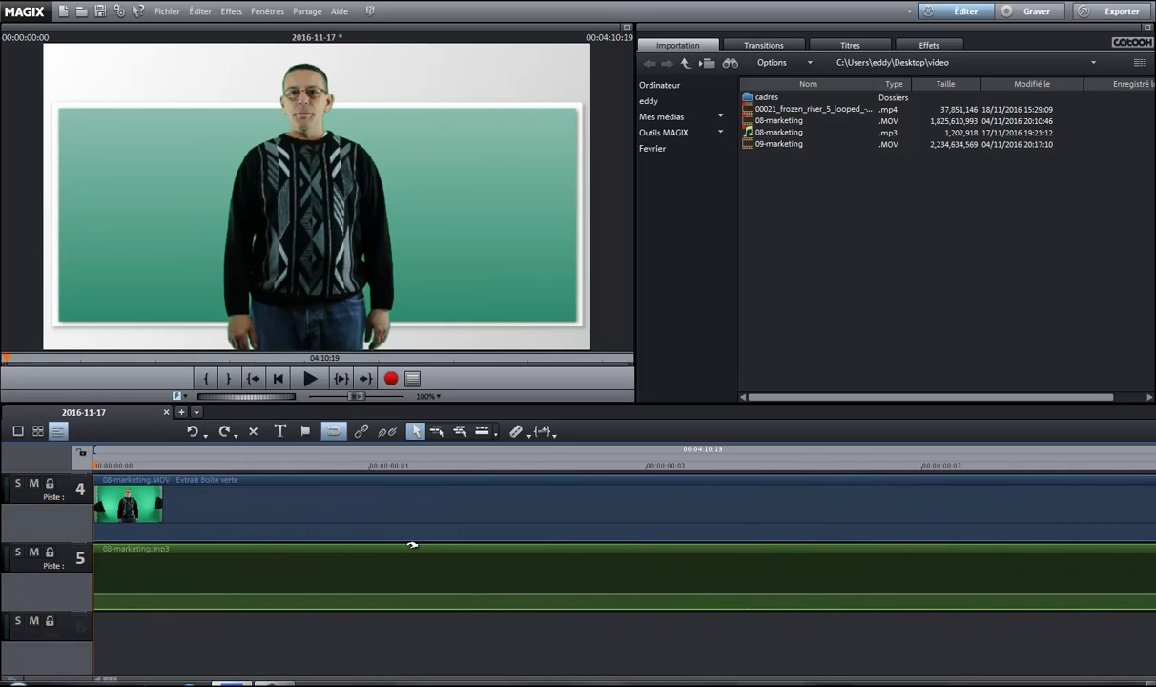
Show about the first two and a half minutes of tracks 4 and 5, select a short clip on track 4 and increase the track height.
scroll(412, 545, down, 7)
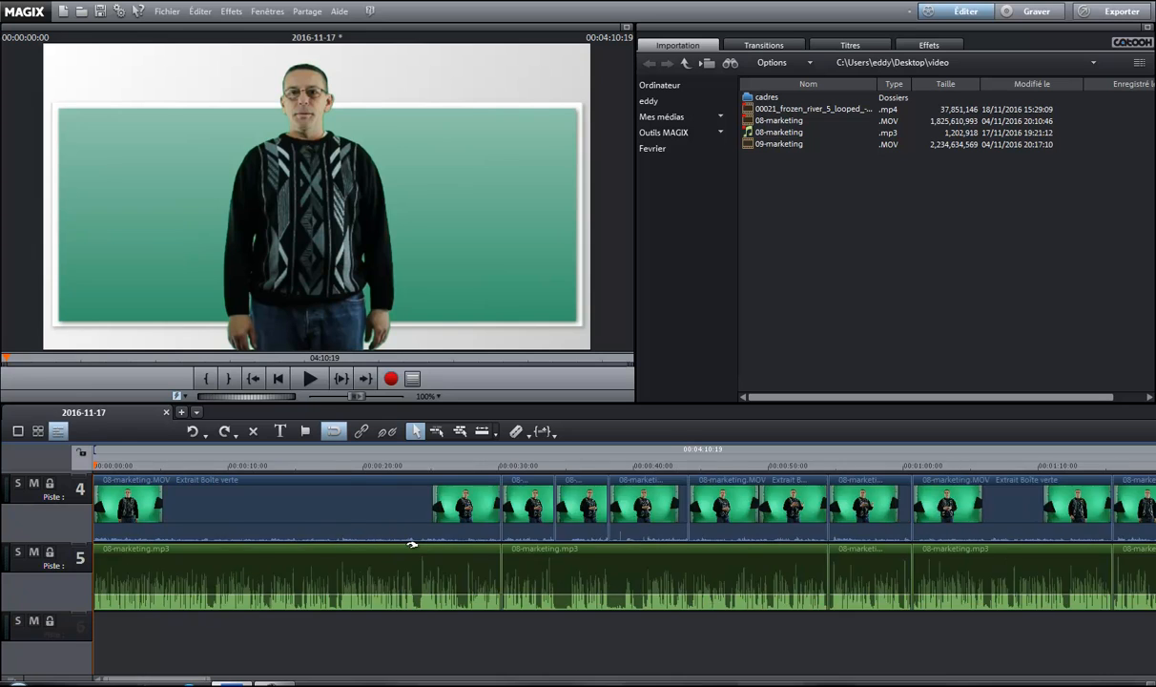
scroll(412, 545, down, 3)
scroll(412, 545, up, 2)
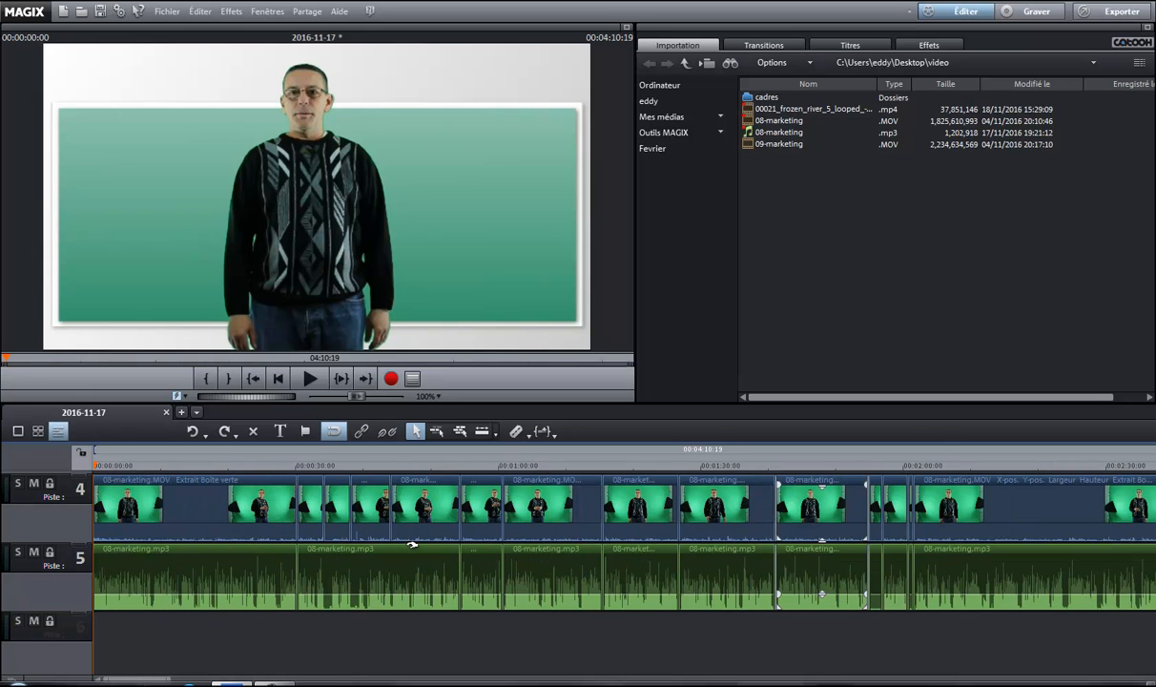
click(385, 504)
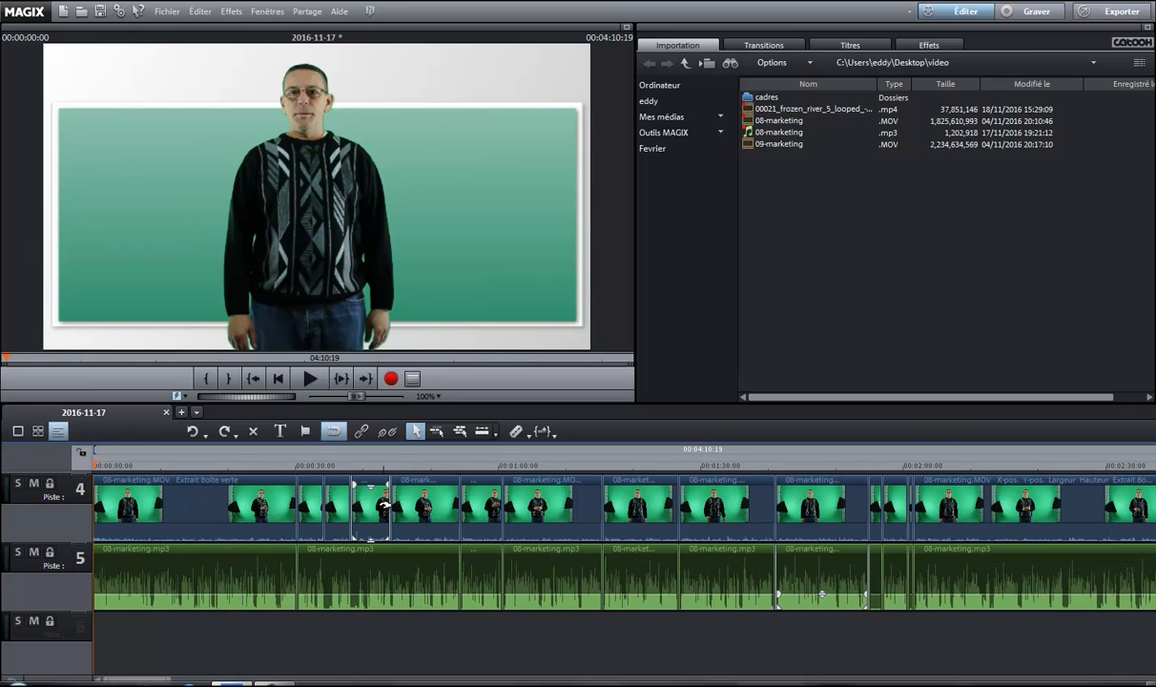
scroll(384, 503, up, 2)
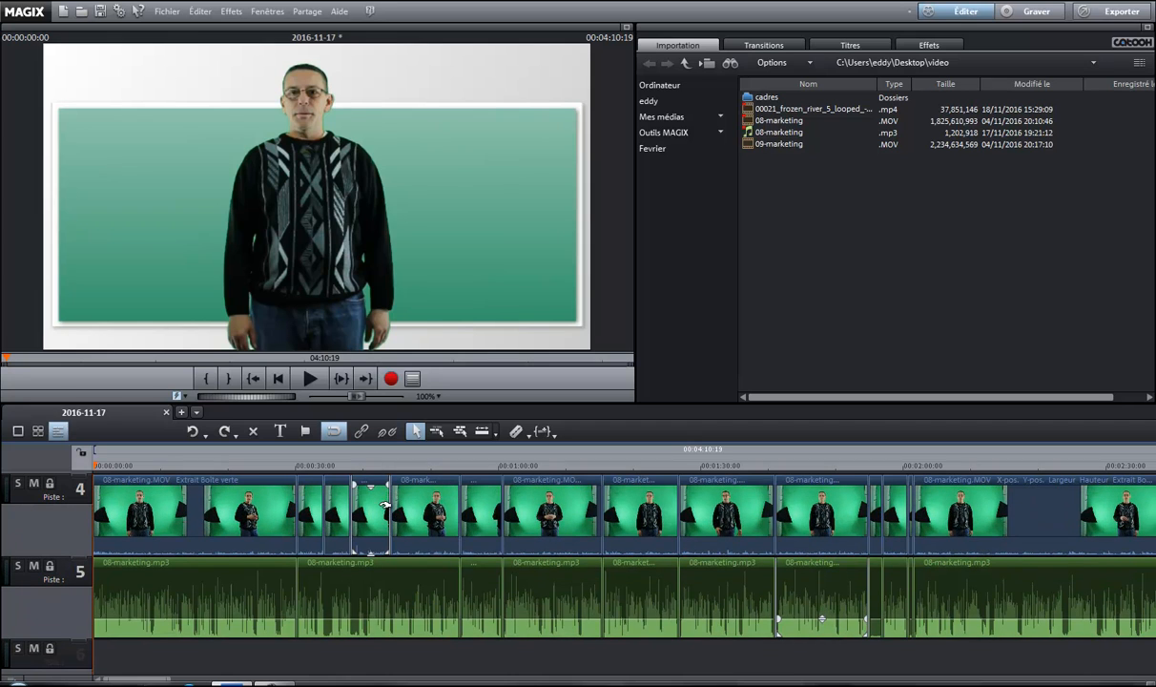
scroll(384, 504, up, 2)
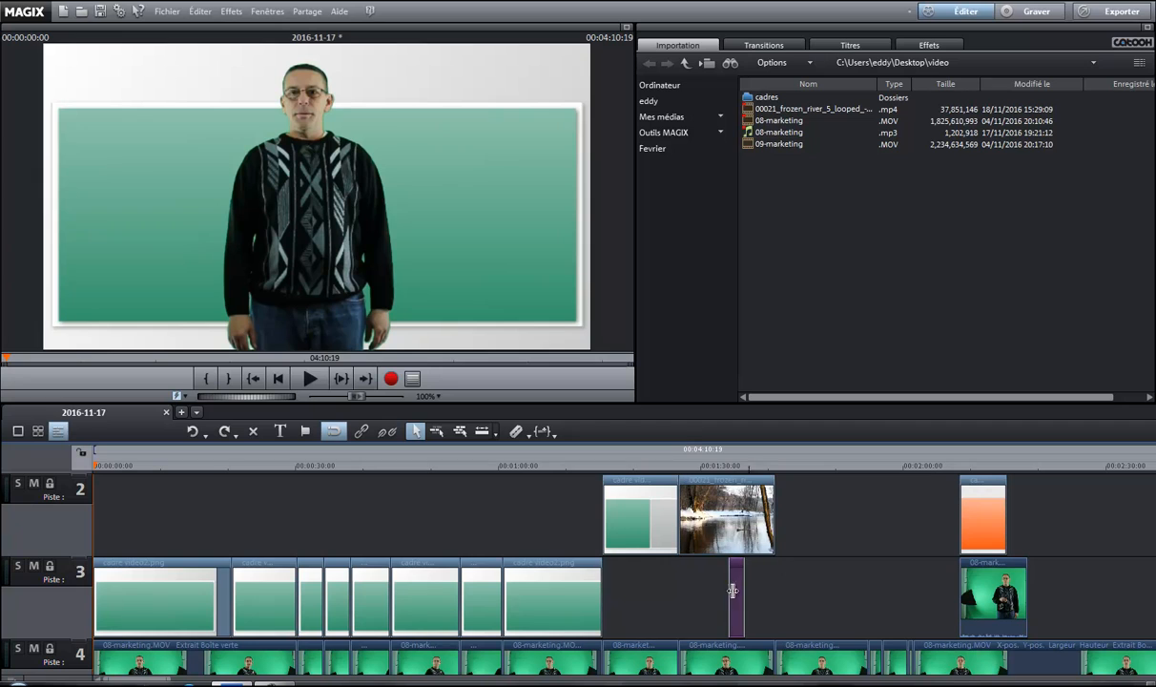
Set the playhead to 00:01:35:10, over the title object on track 3.
scroll(740, 586, up, 2)
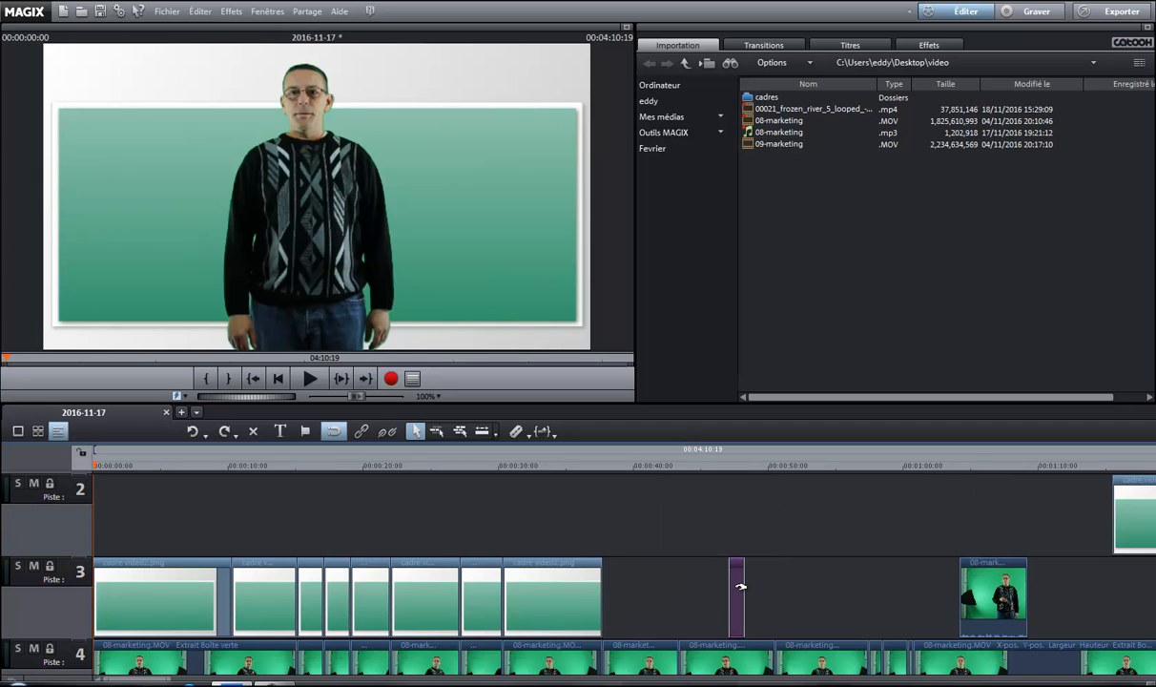
scroll(641, 564, up, 1)
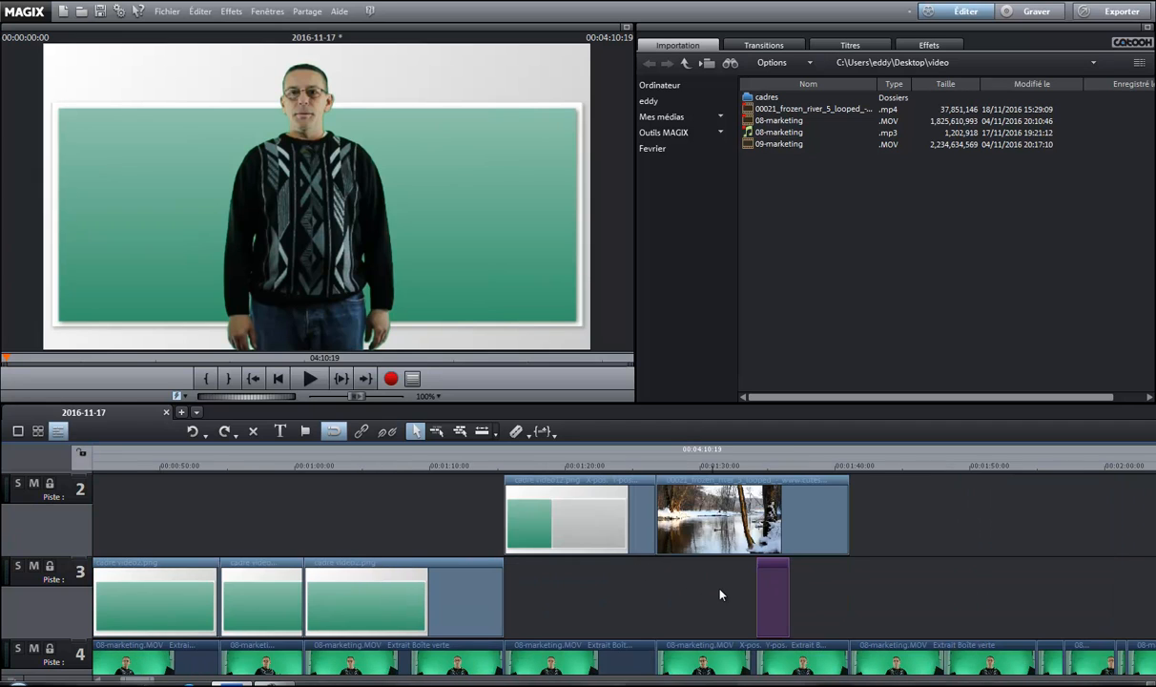
scroll(720, 594, up, 2)
scroll(564, 558, up, 1)
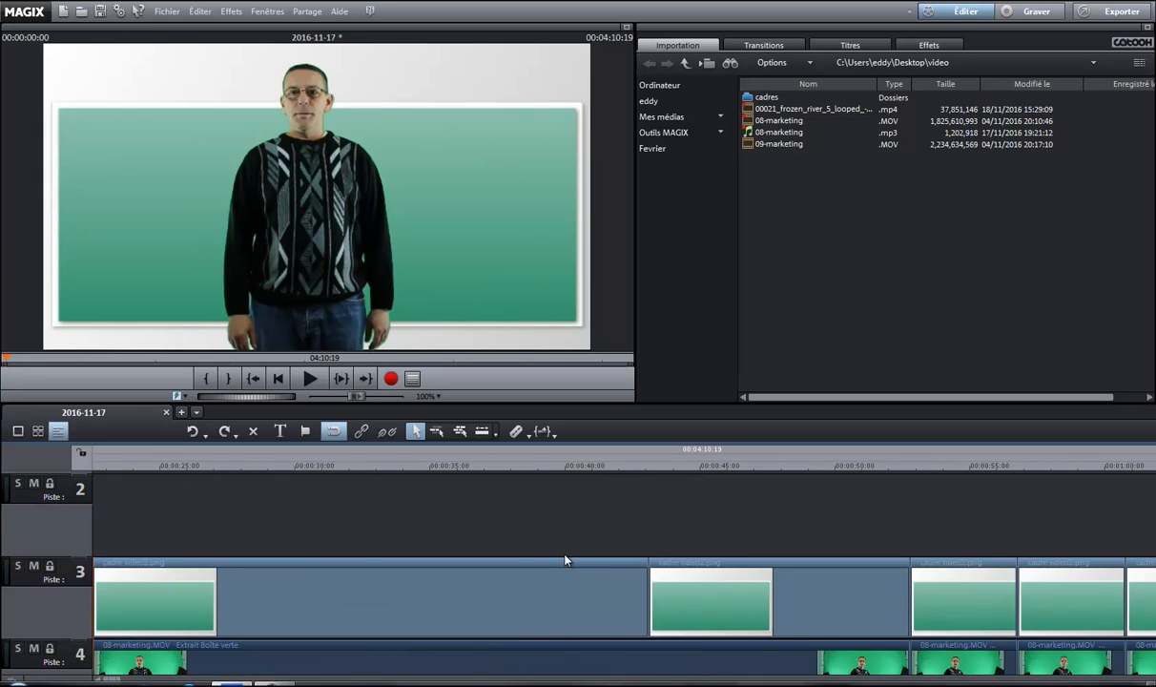
scroll(565, 558, down, 5)
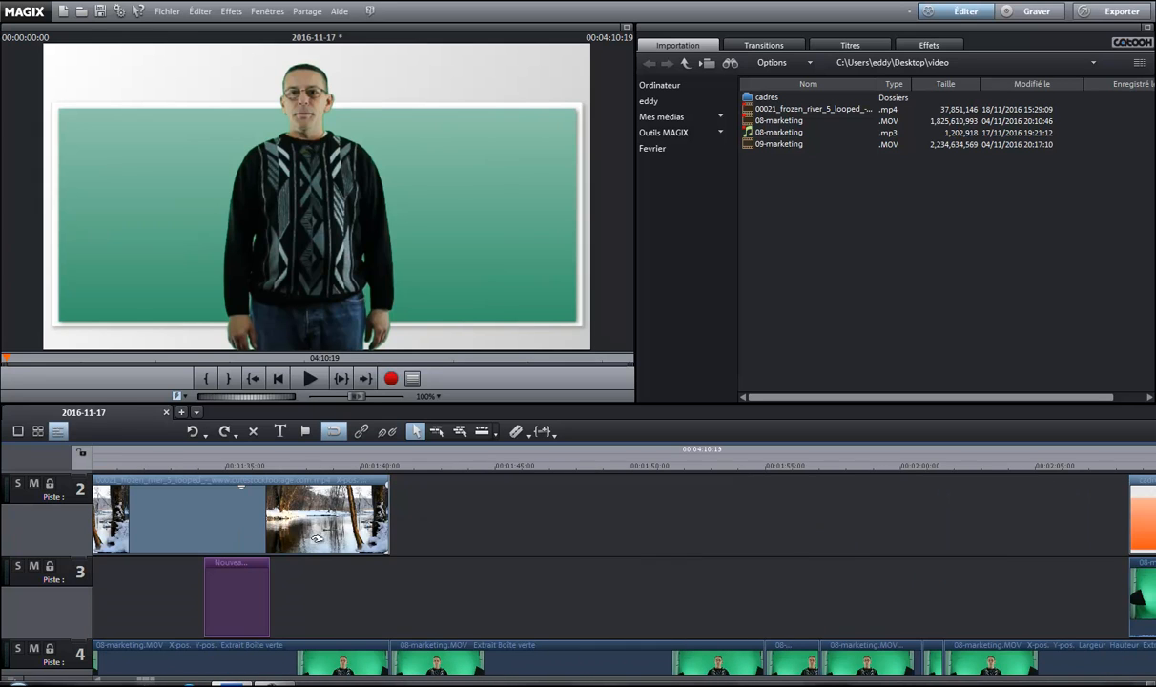
click(235, 466)
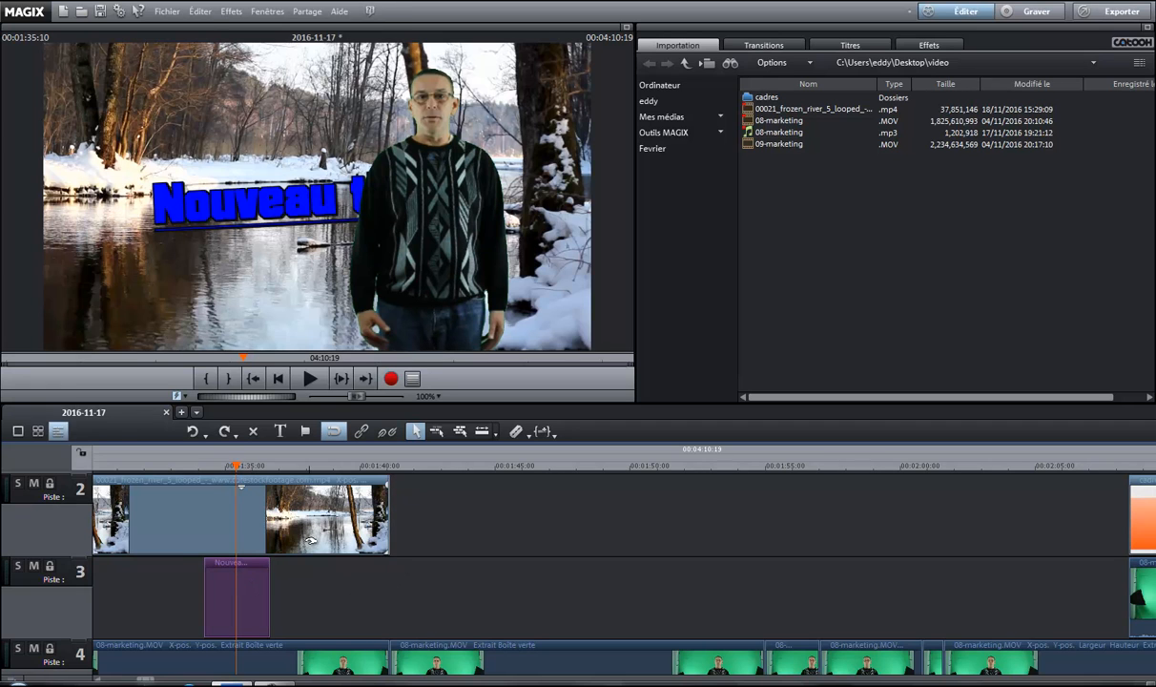
Change the text of the title on track 3 to "Nouveau tttitre", accept it and deselect the object.
double_click(245, 596)
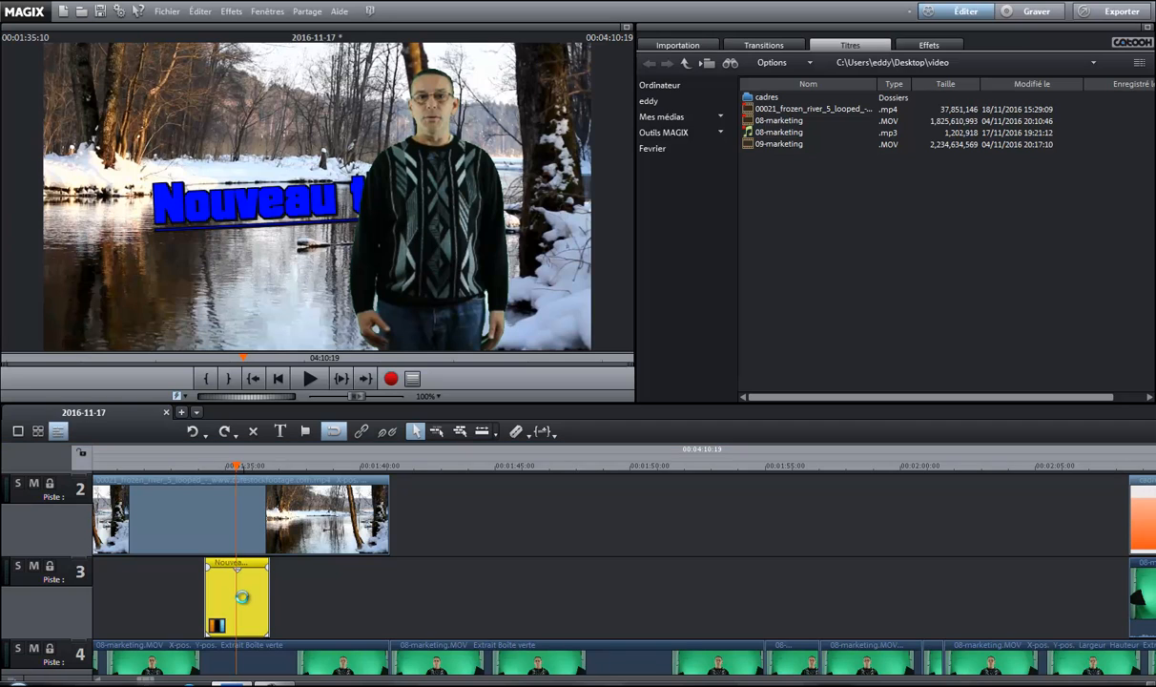
click(314, 184)
click(277, 184)
double_click(254, 187)
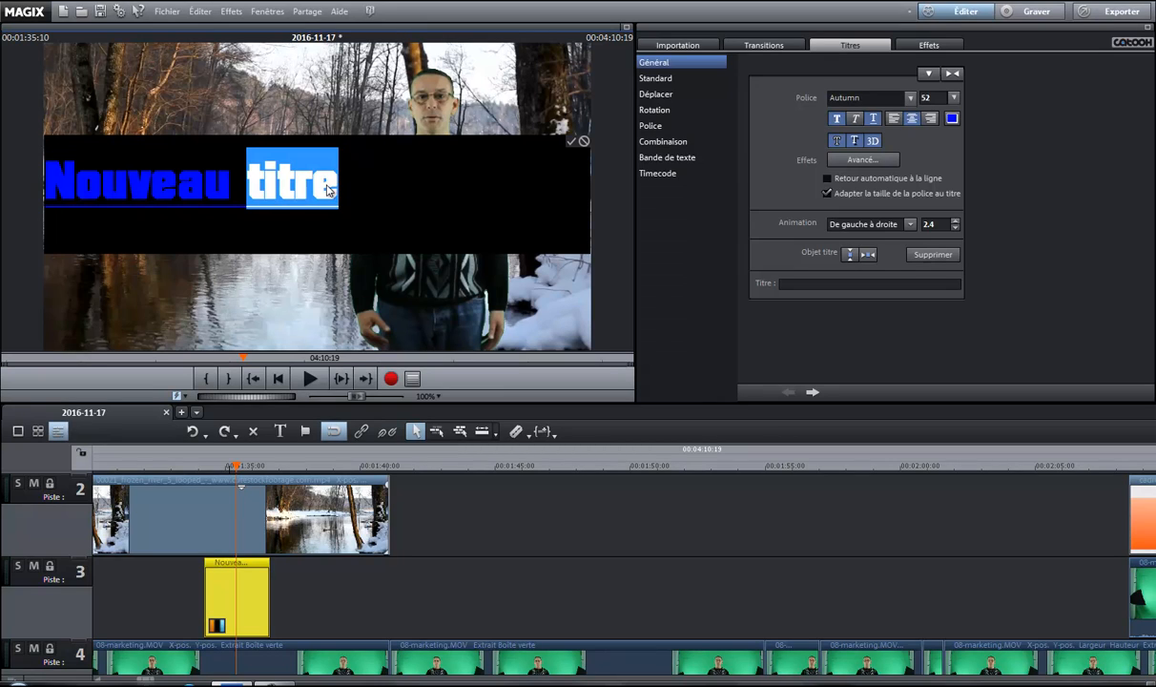
text(tttitr)
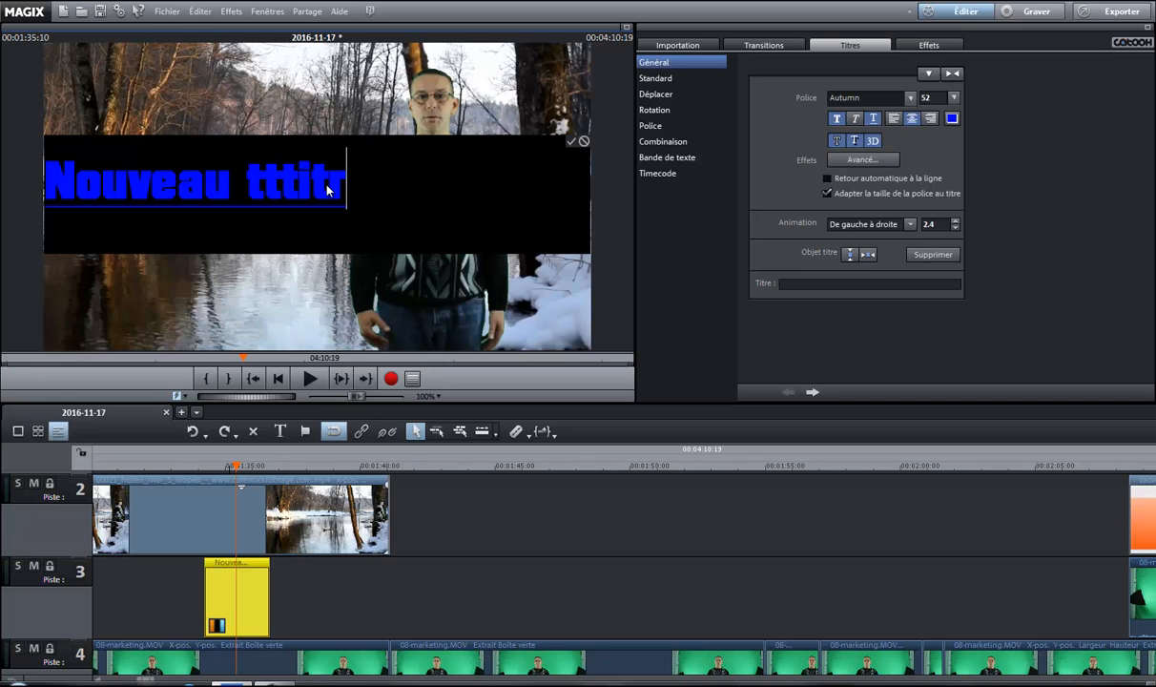
key(Return)
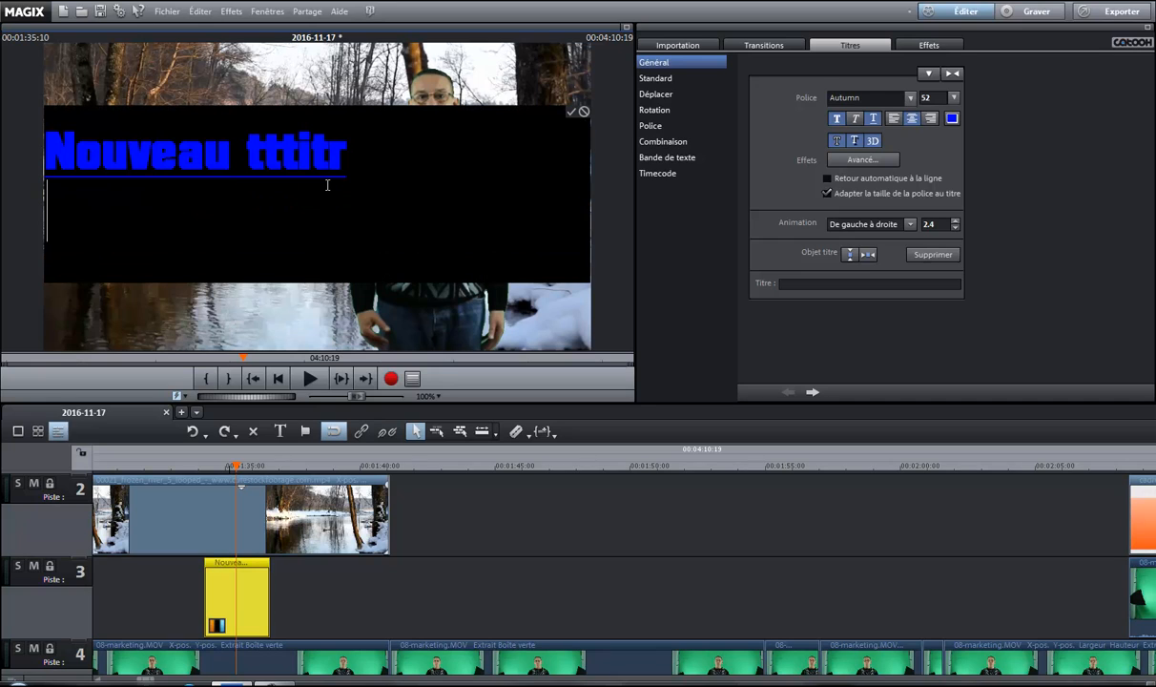
key(BackSpace)
text(e)
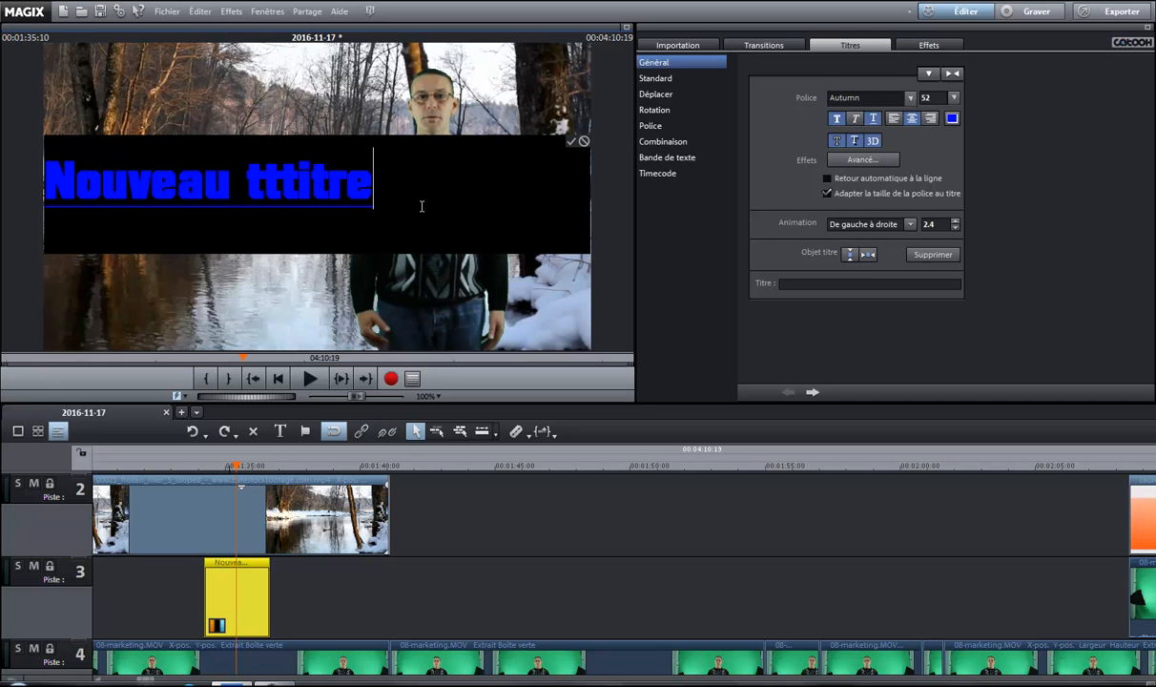
click(572, 142)
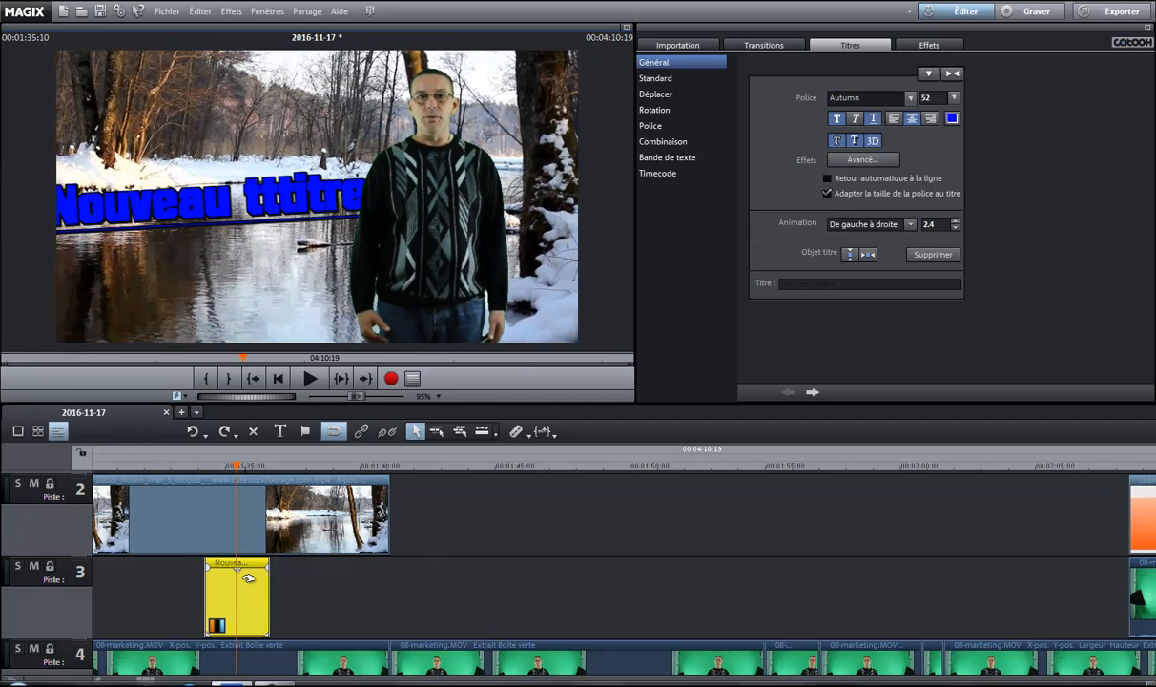
click(383, 493)
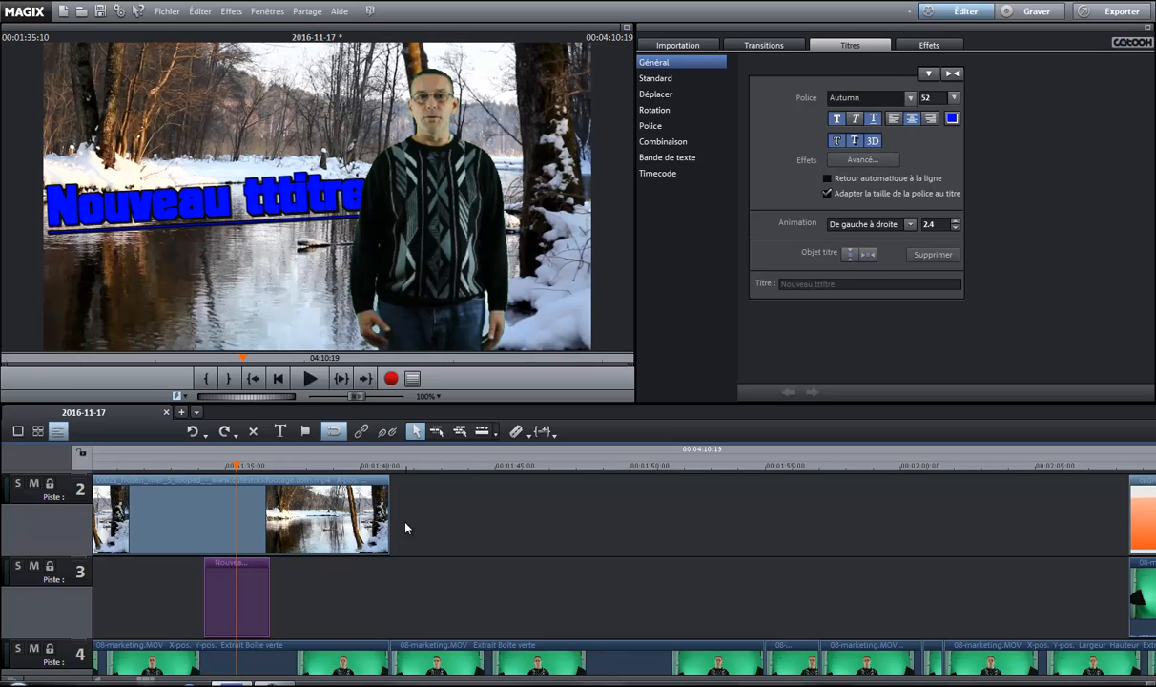
Show the whole project on the timeline and reduce the track height until tracks 2 to 5 fit together.
scroll(382, 526, down, 8)
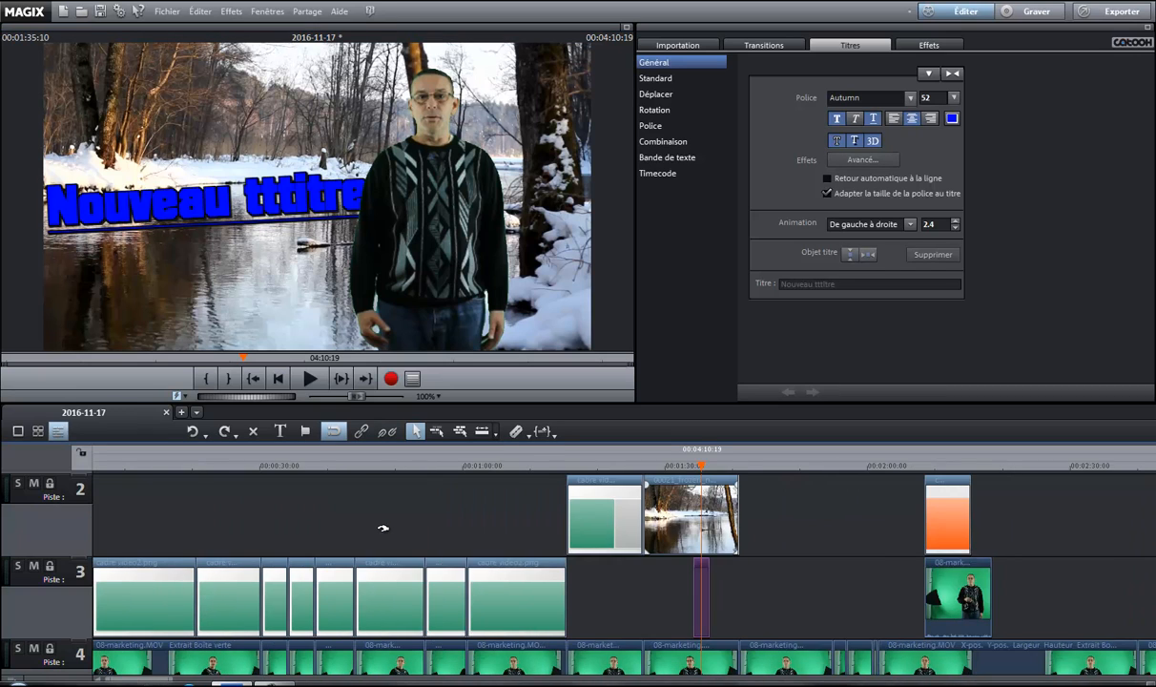
scroll(383, 526, down, 3)
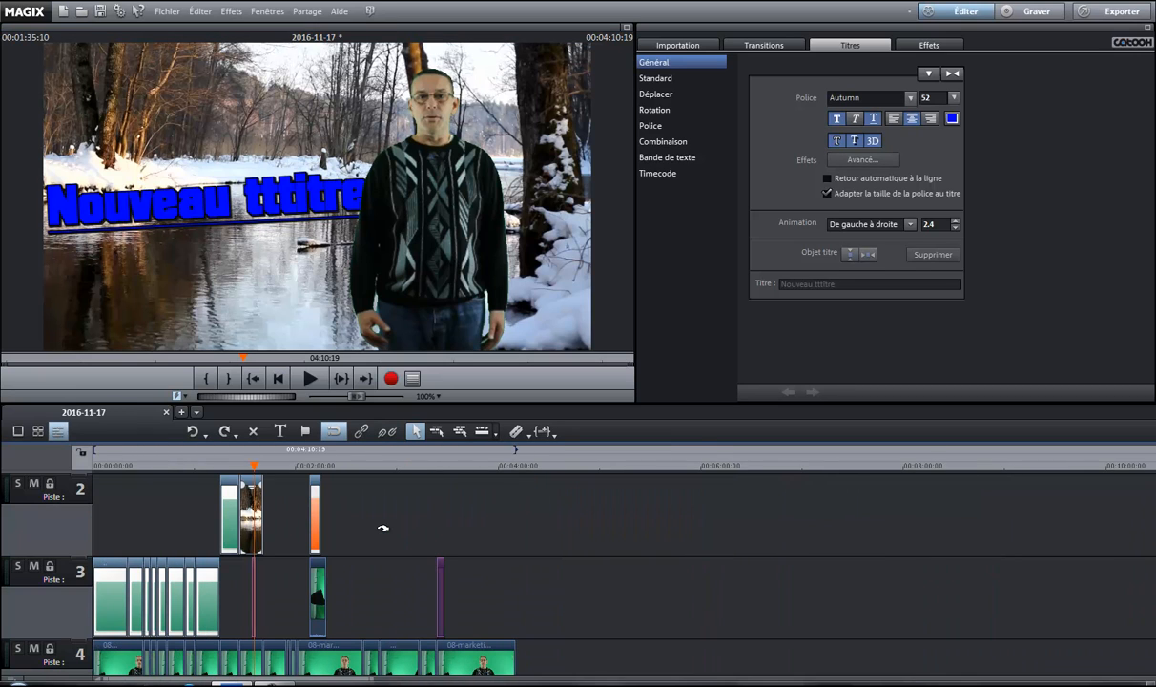
scroll(383, 528, down, 5)
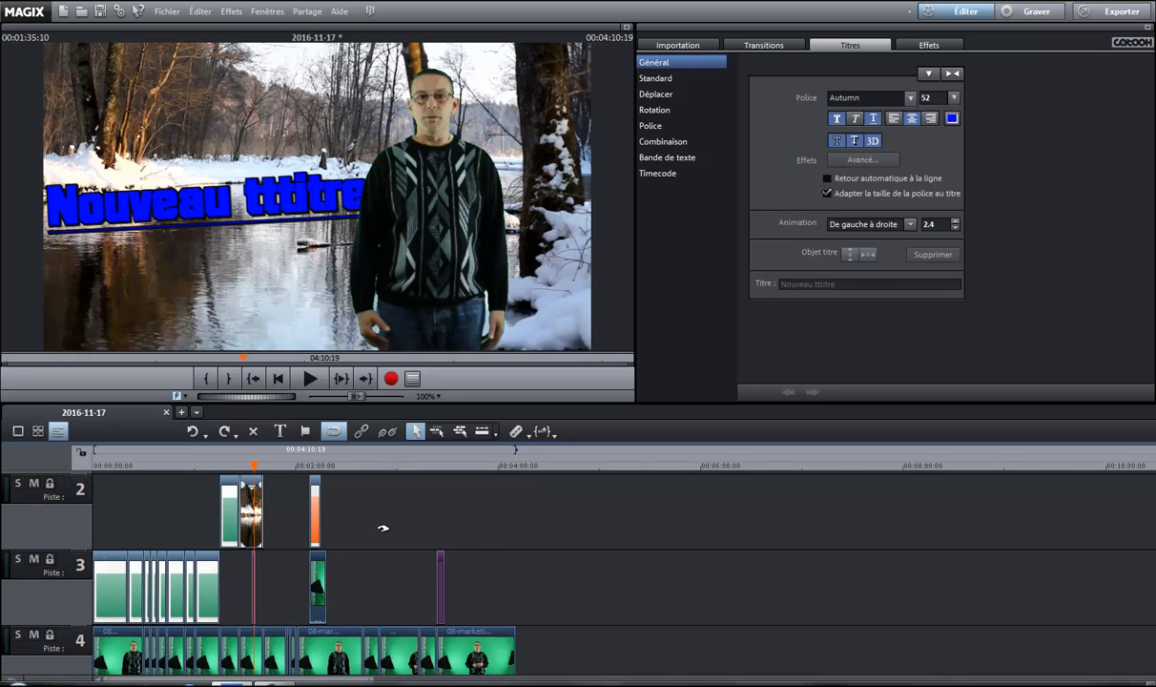
scroll(382, 528, down, 3)
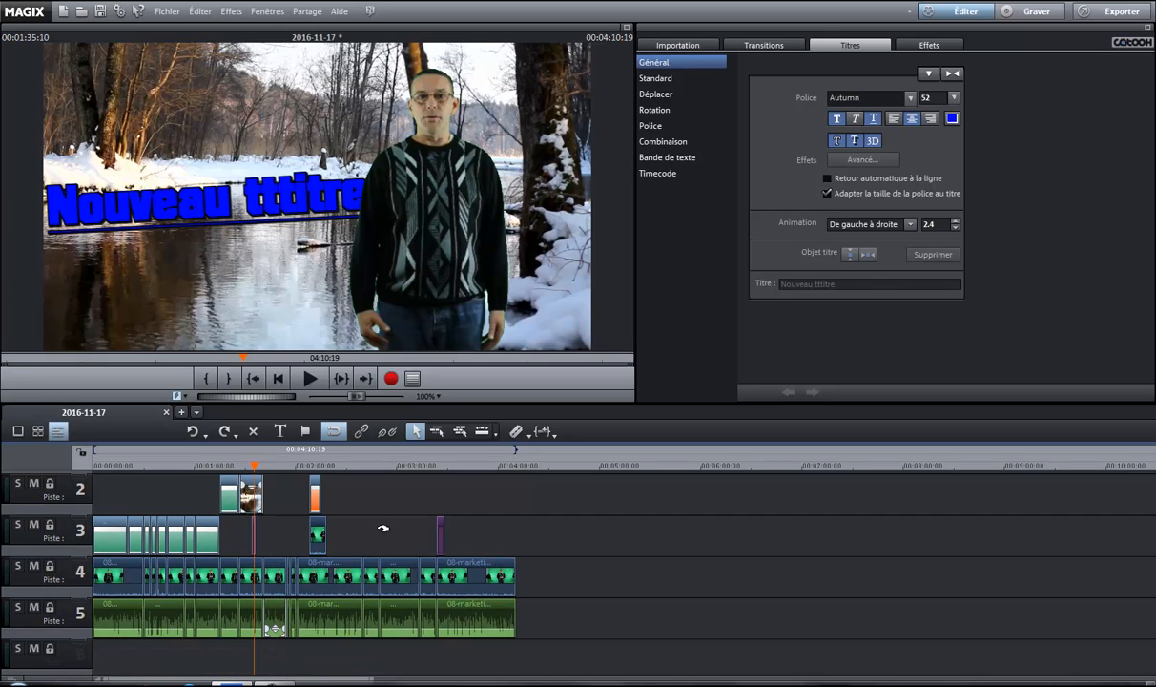
Look up and down through tracks 1 to 5 and examine the timeline around the playhead at a closer time scale.
scroll(383, 527, down, 1)
scroll(382, 528, up, 1)
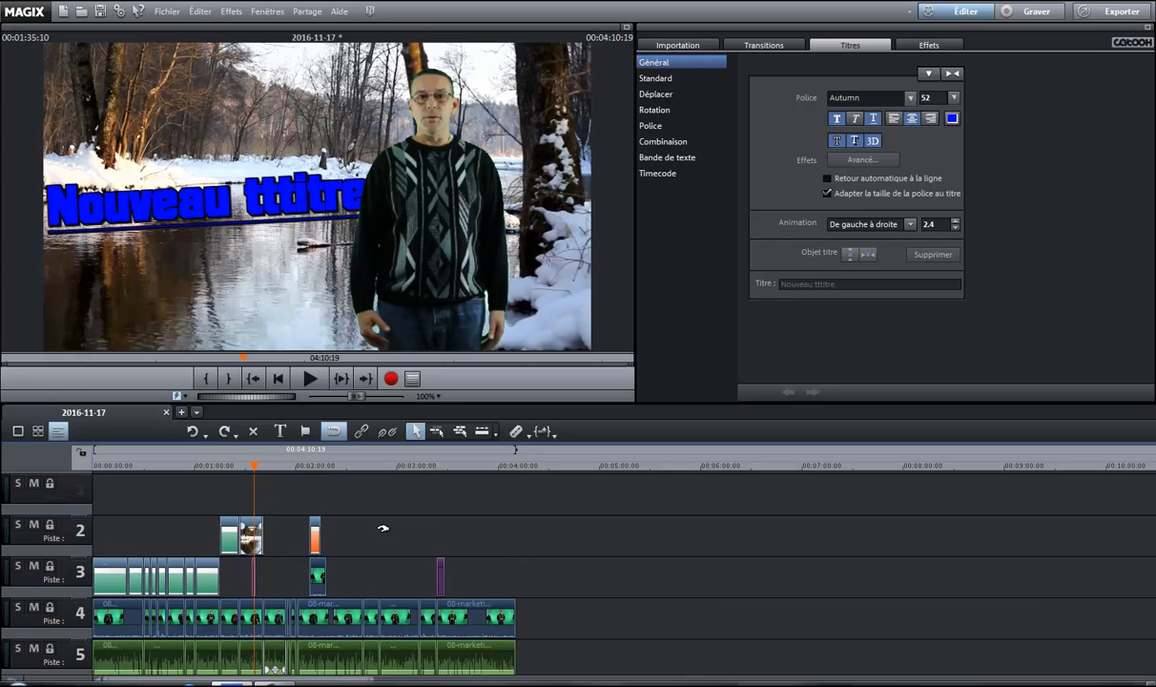
scroll(383, 527, down, 2)
scroll(383, 528, up, 1)
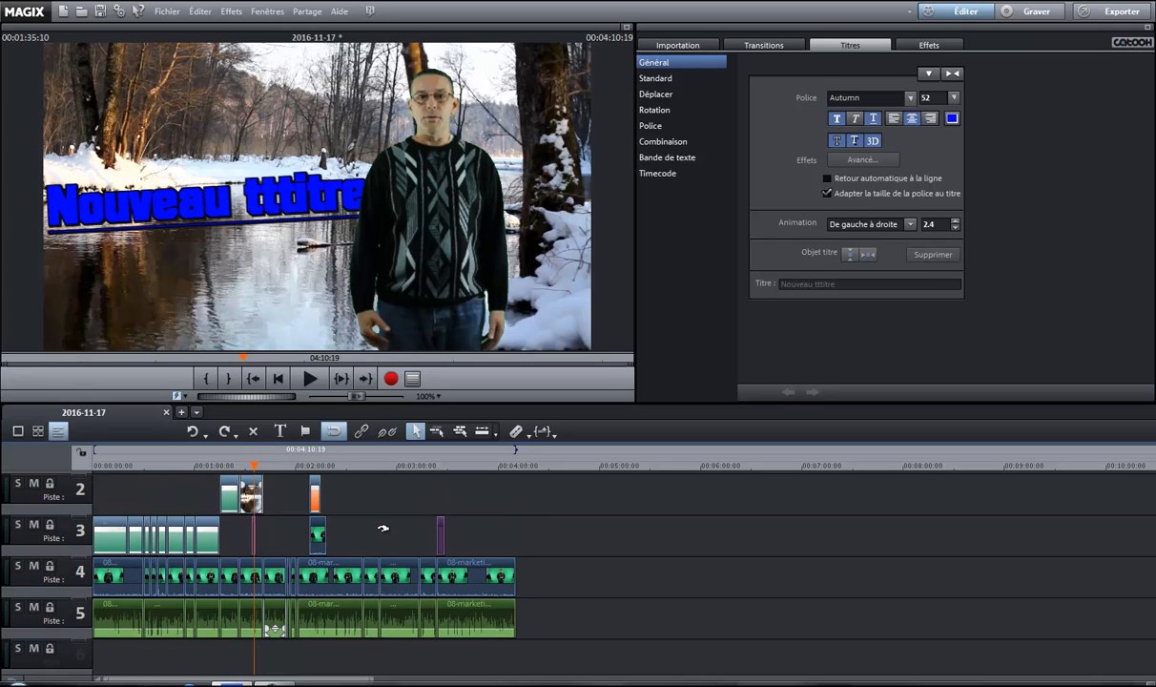
scroll(382, 527, up, 1)
scroll(383, 528, down, 1)
scroll(382, 528, up, 1)
scroll(383, 528, up, 1)
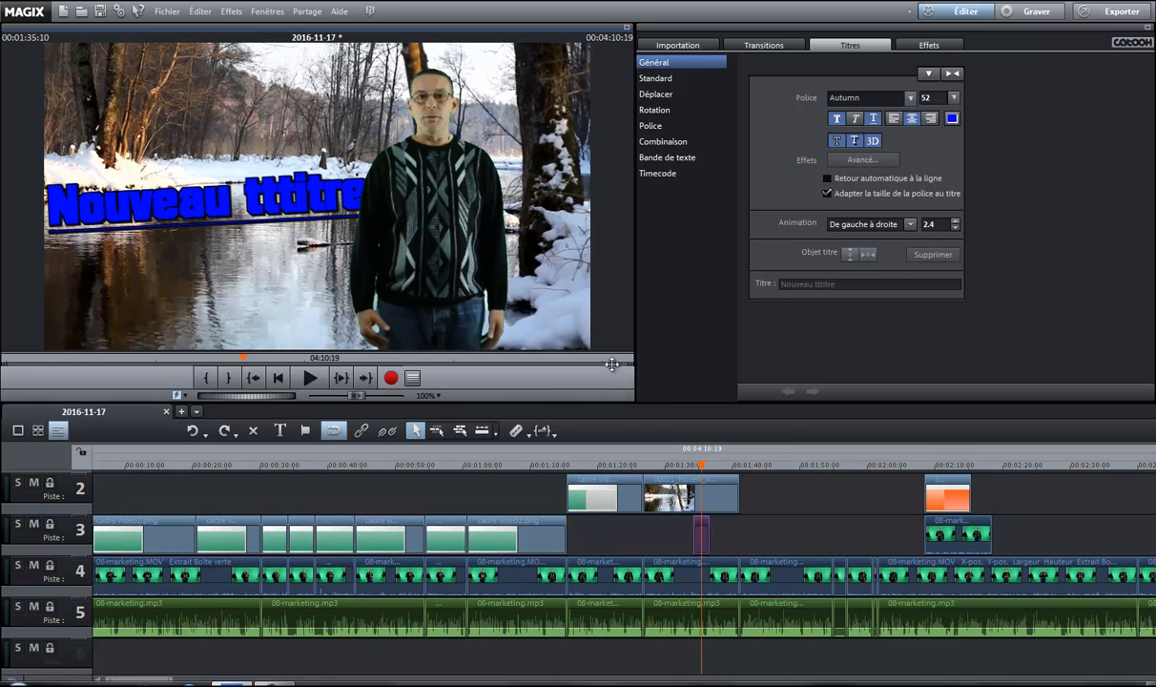
Shrink the preview monitor to give the timeline room for nine tracks, and look through the tracks around 00:01:35.
drag(612, 364, 476, 220)
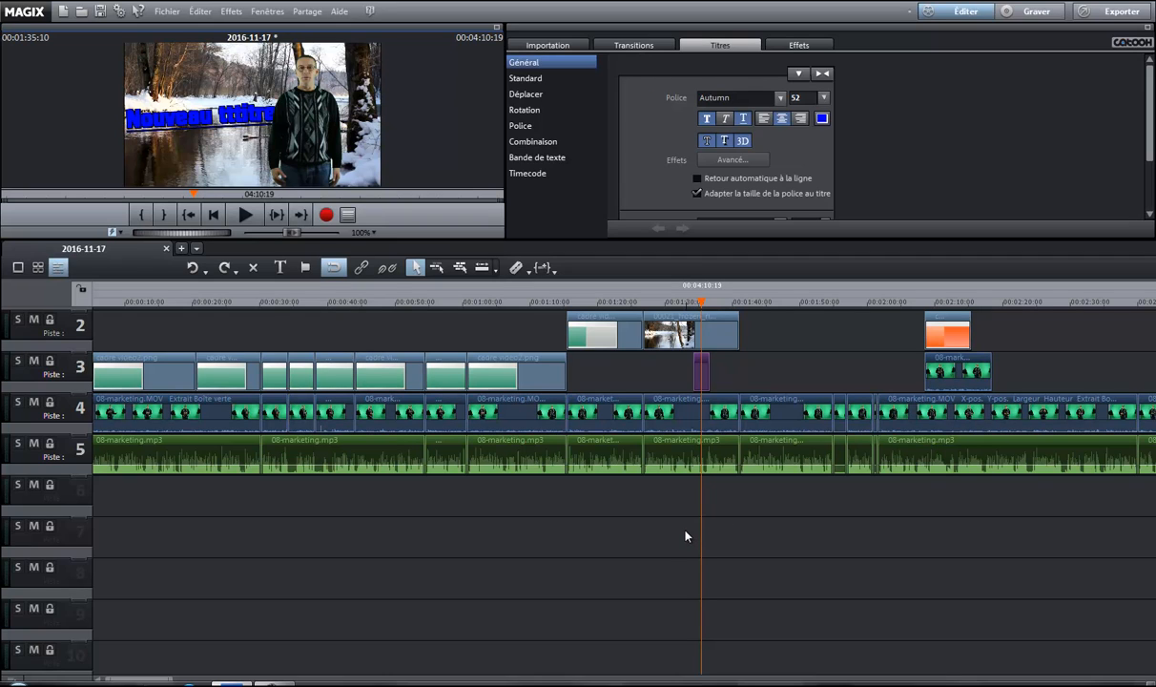
scroll(685, 536, up, 1)
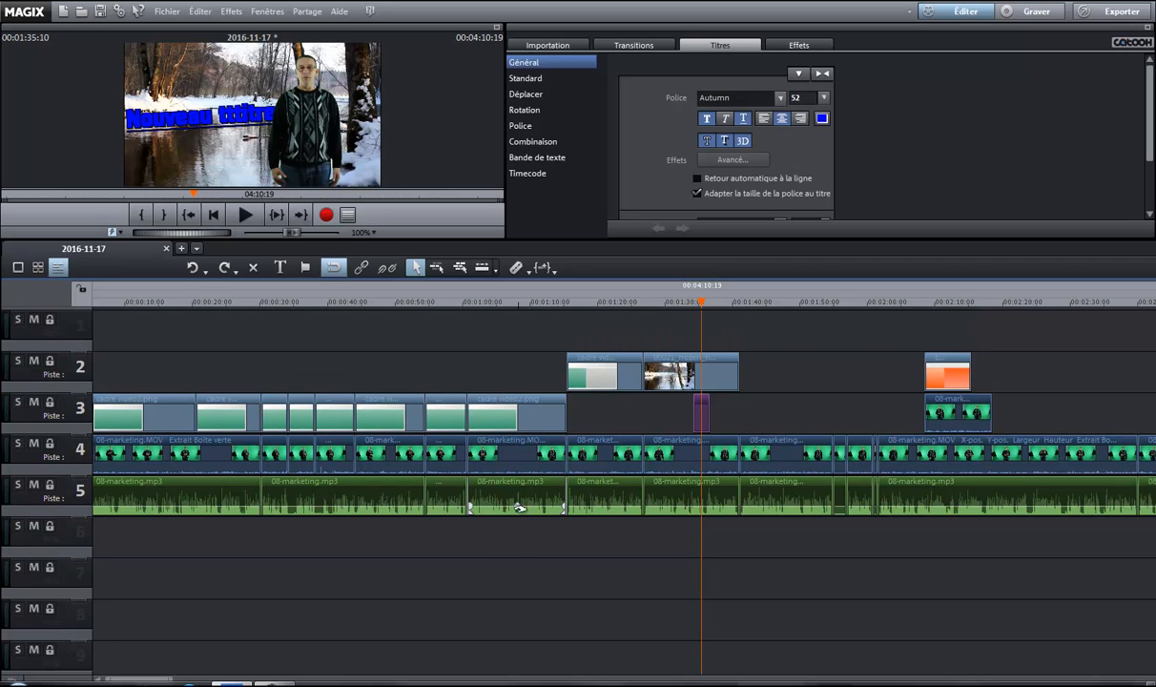
scroll(457, 574, down, 1)
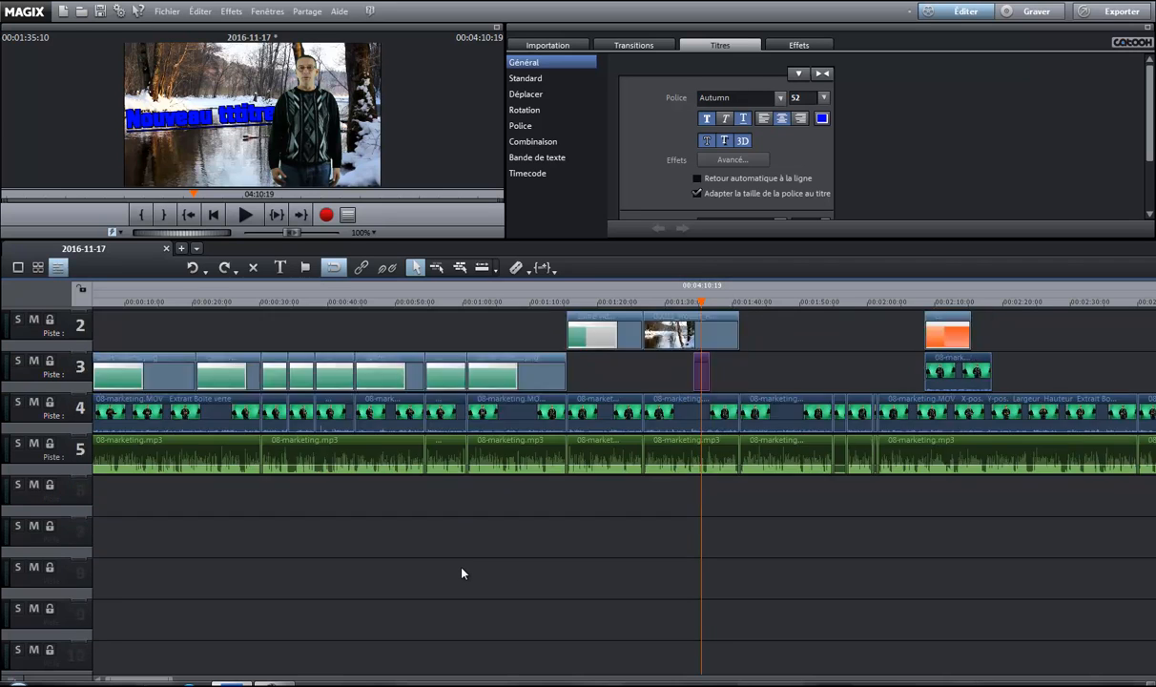
scroll(457, 575, down, 1)
scroll(462, 573, up, 2)
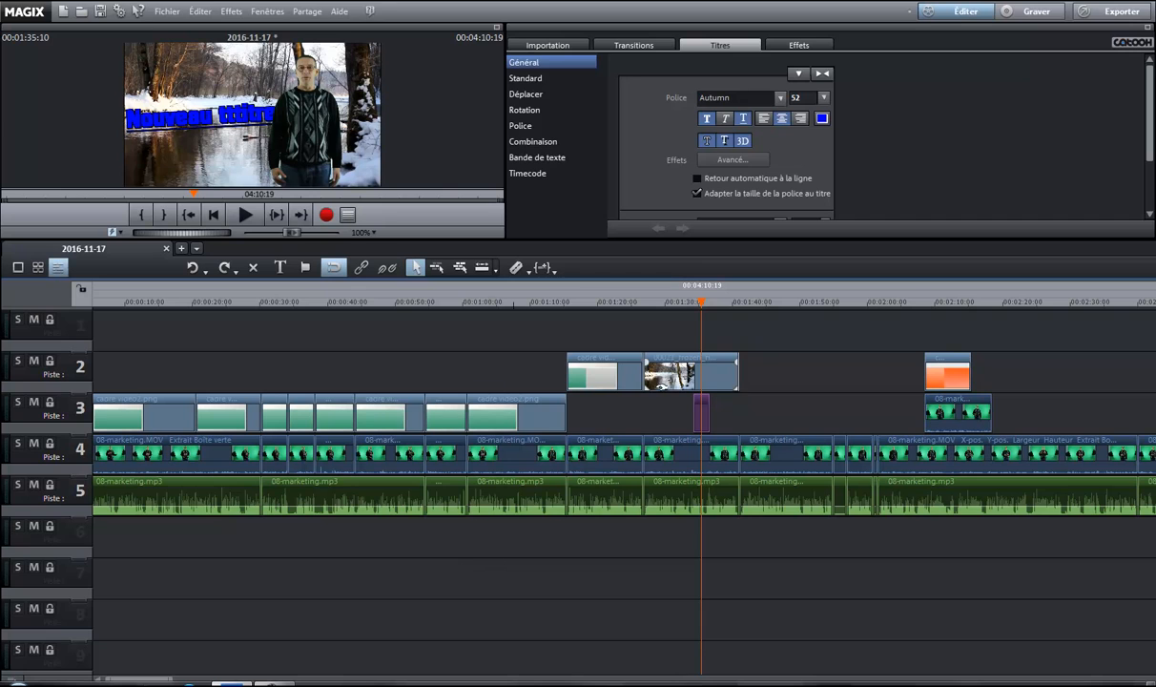
scroll(640, 378, down, 1)
scroll(640, 378, up, 2)
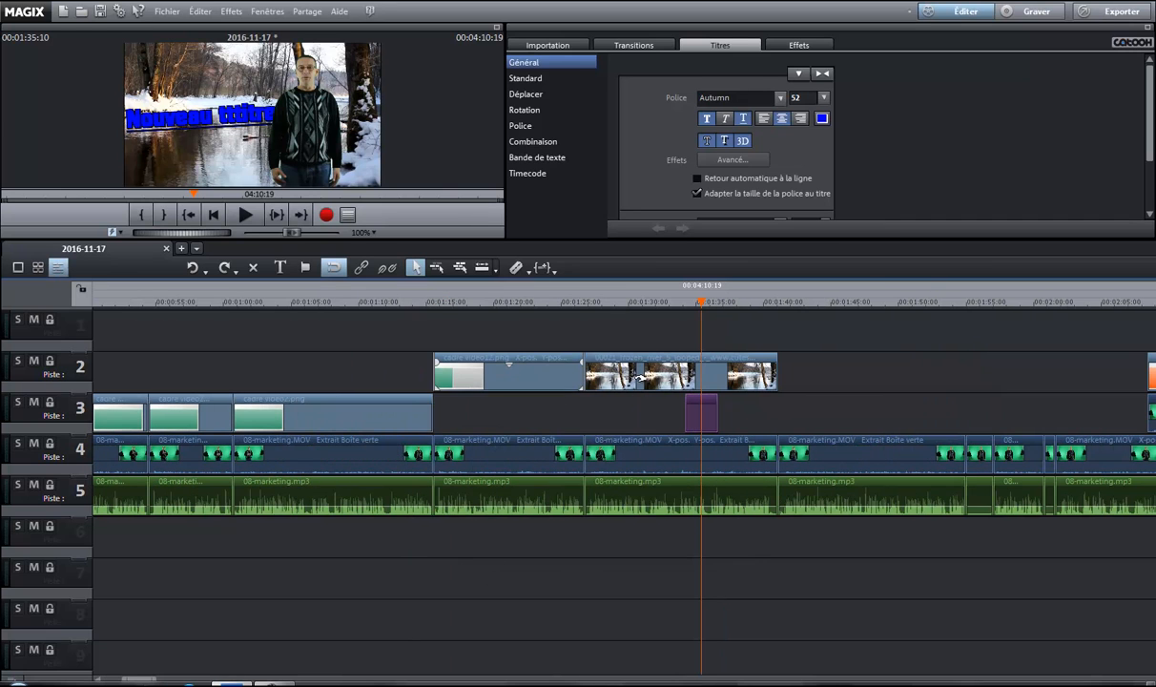
Increase the timeline track height and enlarge the preview monitor at the expense of the timeline area.
scroll(640, 378, up, 4)
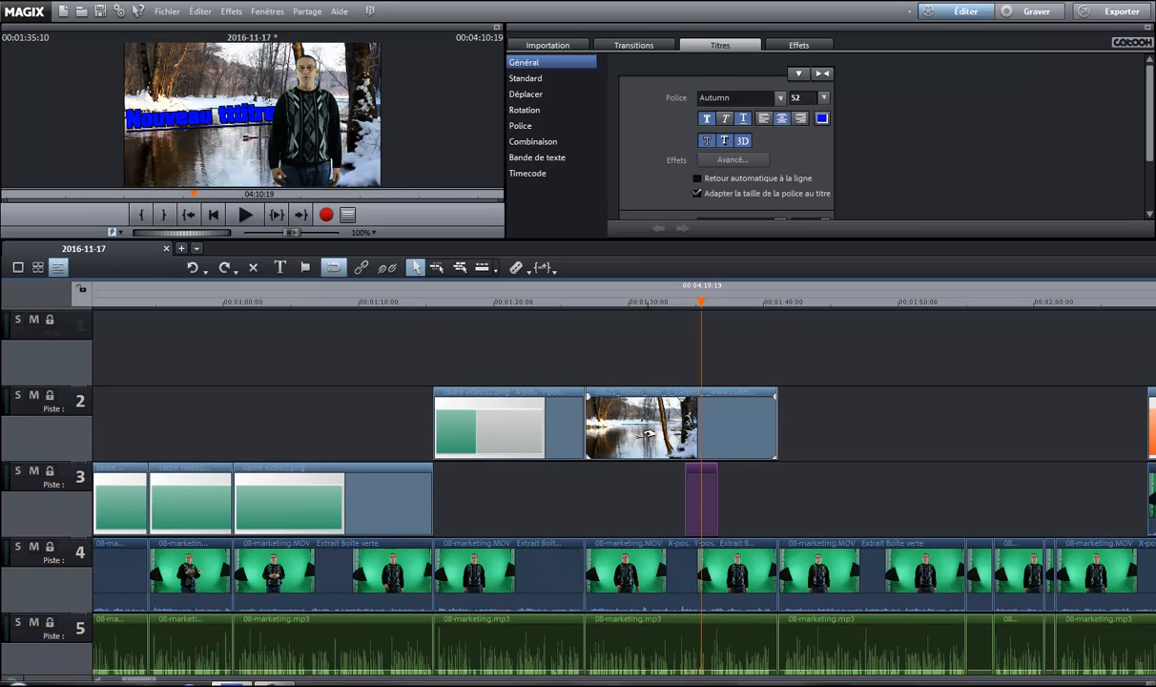
scroll(649, 434, down, 1)
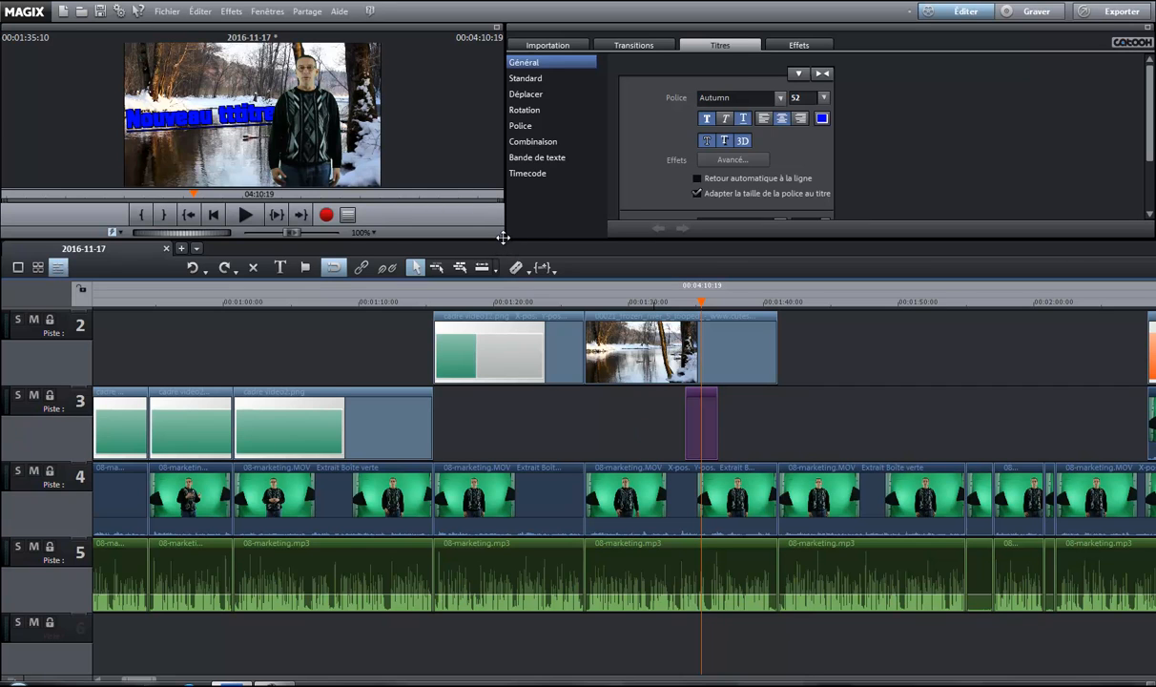
drag(506, 237, 517, 340)
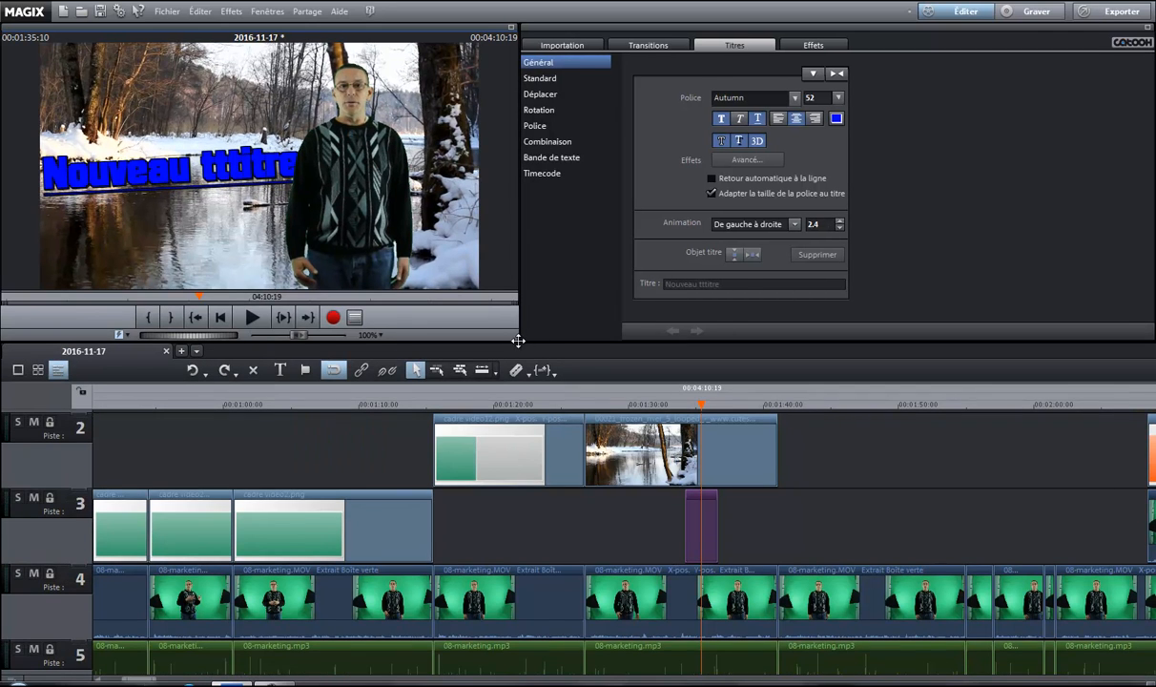
mouse_move(519, 340)
mouse_down()
mouse_move(589, 343)
mouse_move(507, 340)
mouse_up()
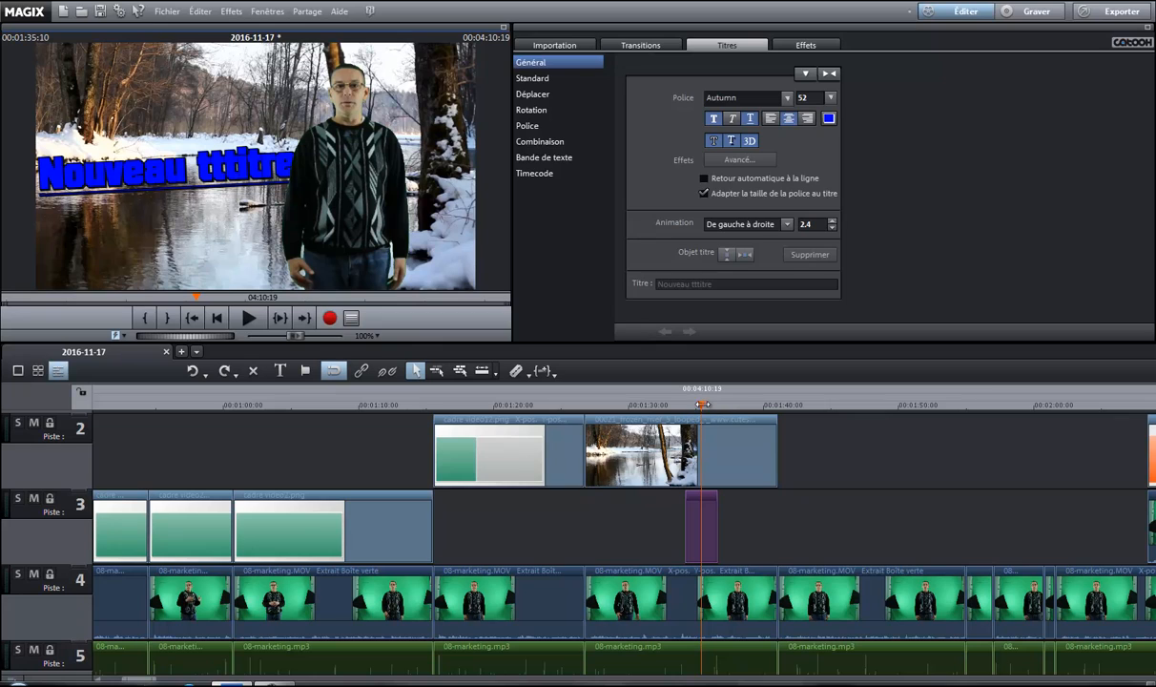
Move the playhead past the title on track 3 to 00:01:38:23.
drag(703, 404, 726, 405)
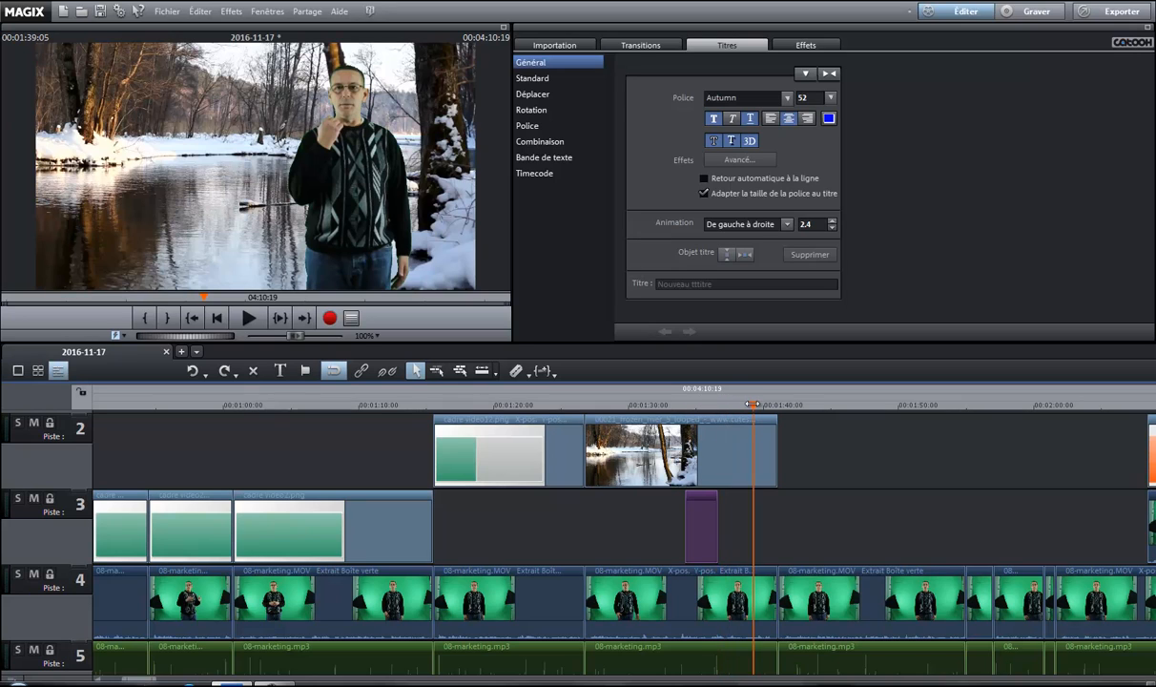
click(748, 404)
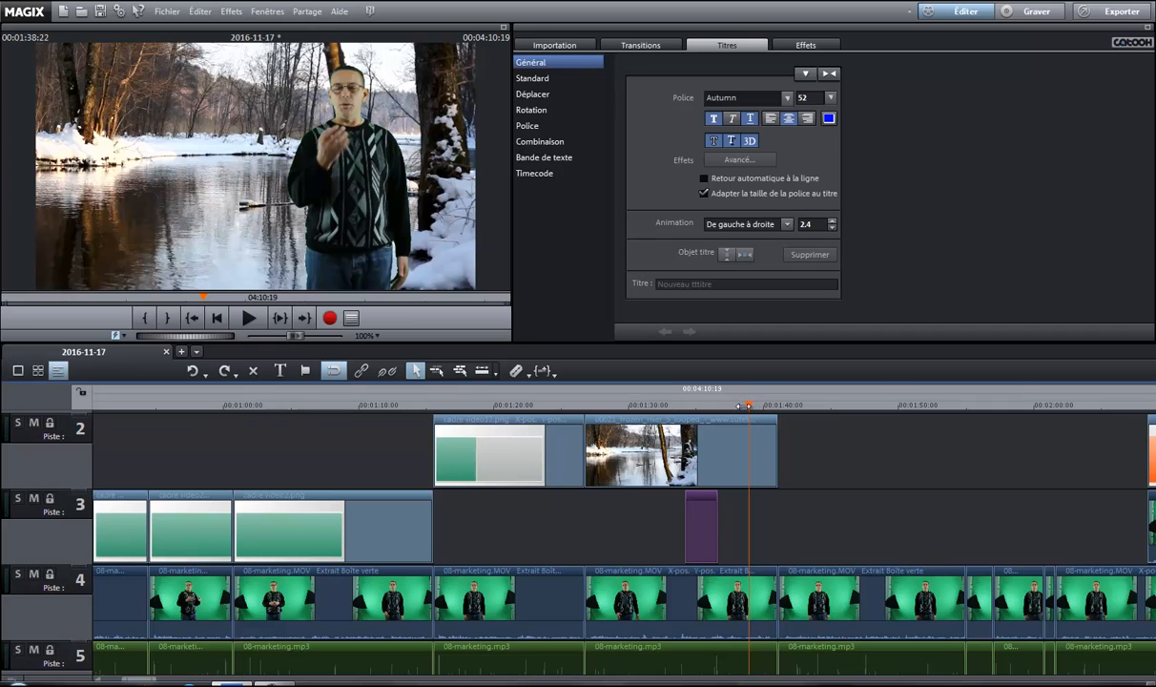
click(748, 407)
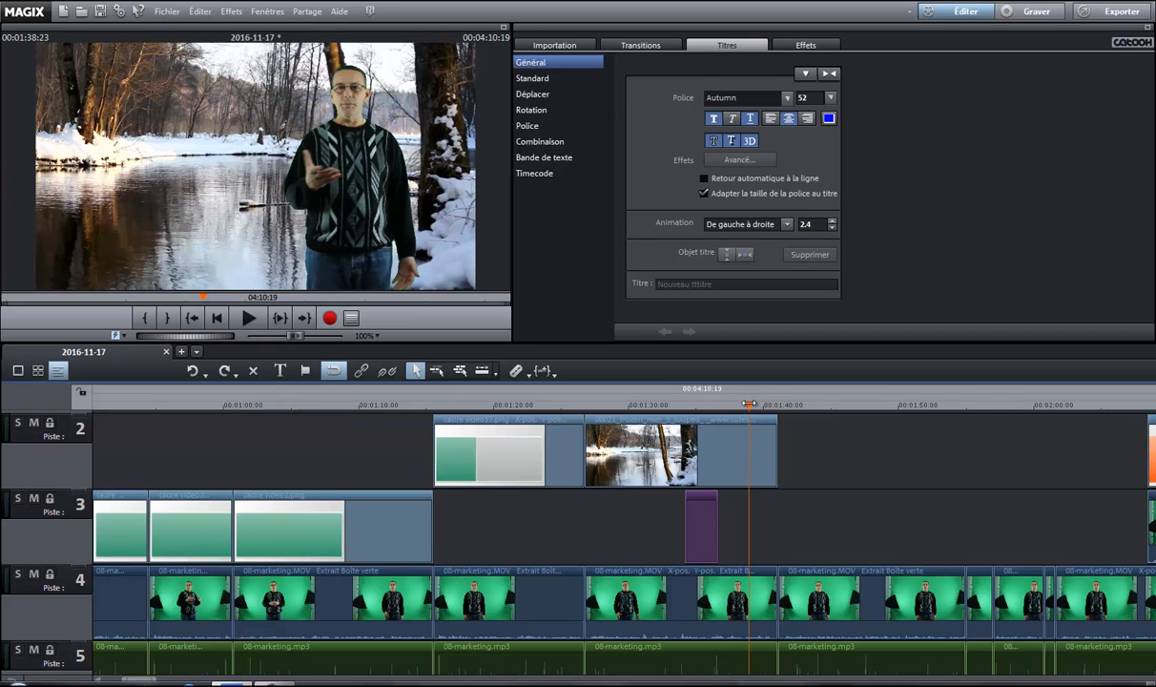